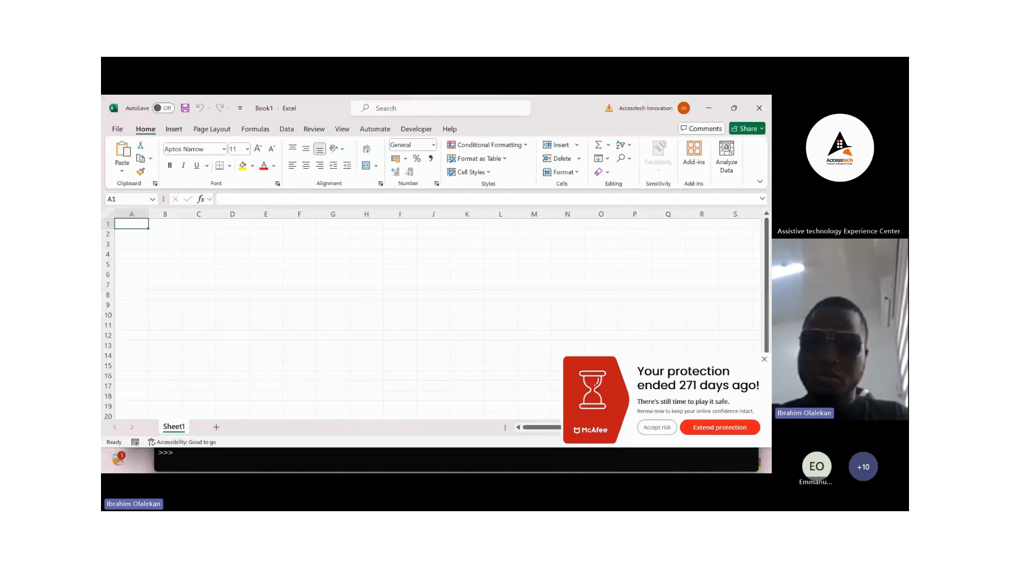
Step: Enter the heading days in cell A1 and Monday in the cell below it
{"action": "type", "text": "days"}
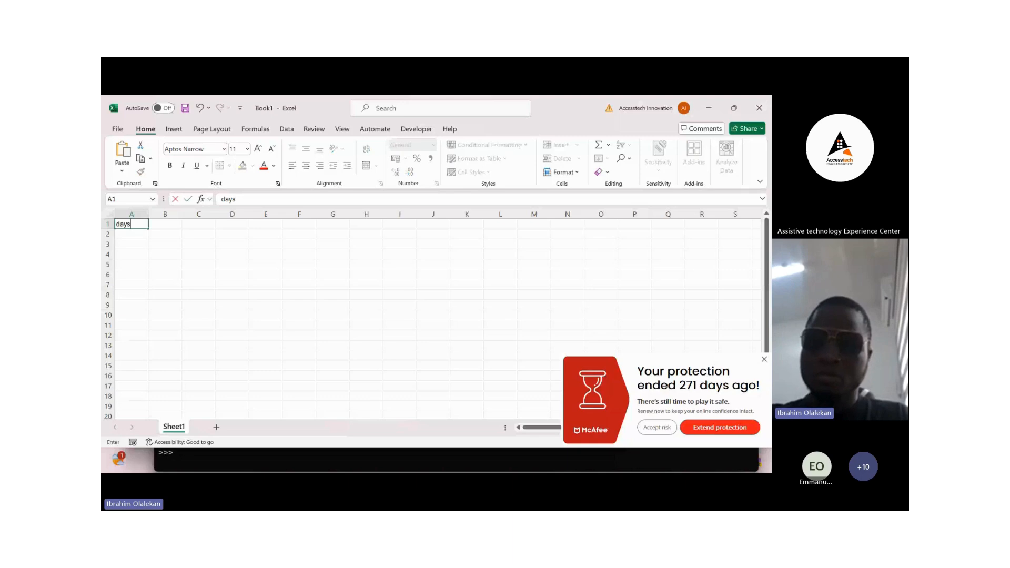
{"action": "key", "text": "Return"}
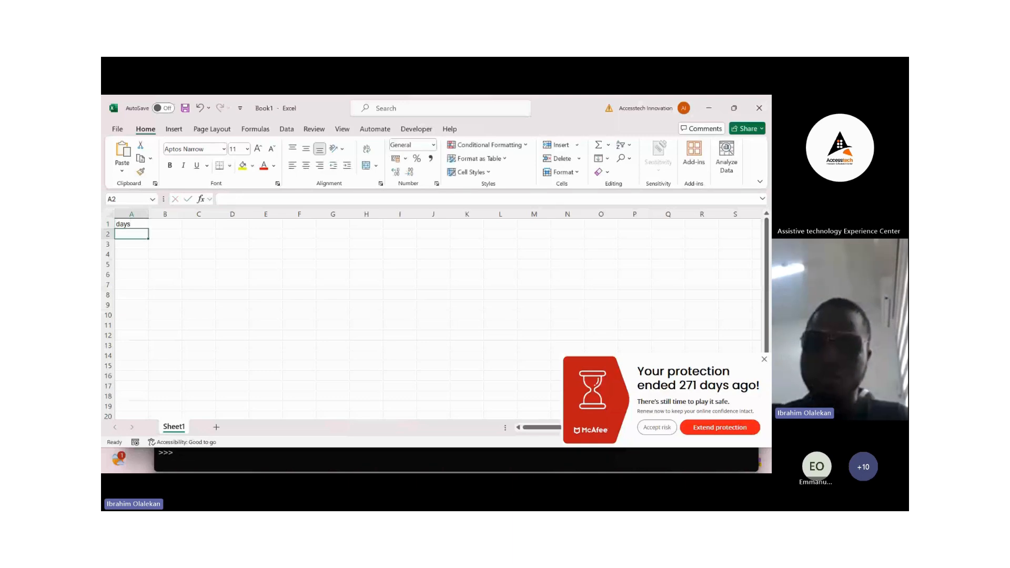
{"action": "type", "text": "s"}
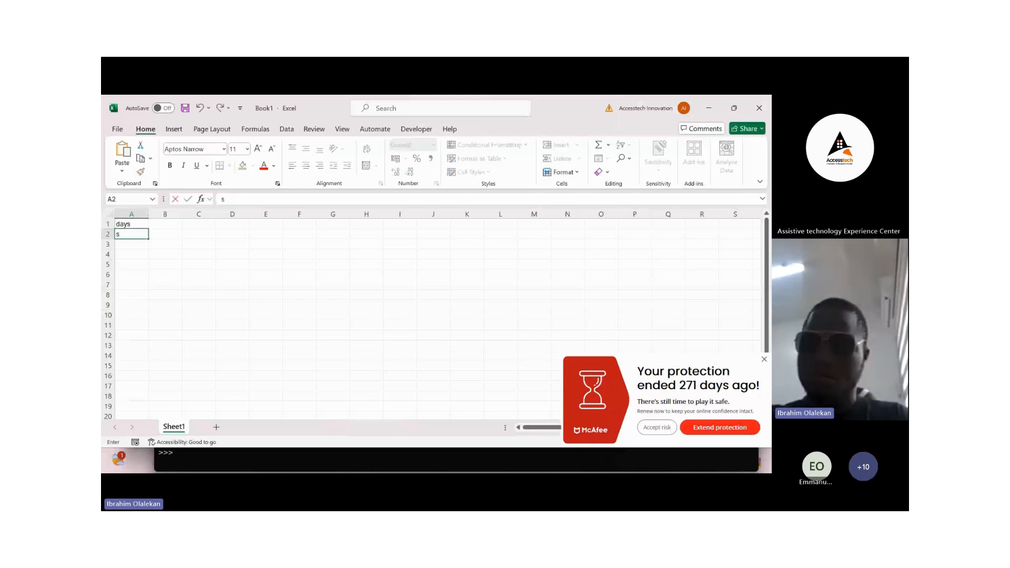
{"action": "key", "text": "BackSpace"}
{"action": "type", "text": "monday"}
{"action": "key", "text": "Return"}
{"action": "key", "text": "Return"}
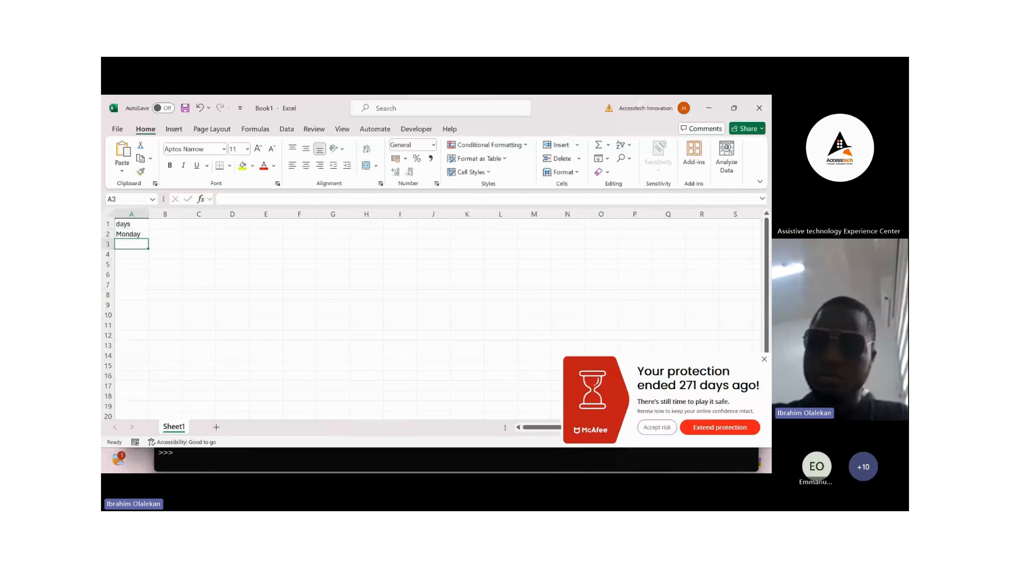
Step: Continue the day list with Tuesday in cell A3 and wed in cell A4
{"action": "key", "text": "Up"}
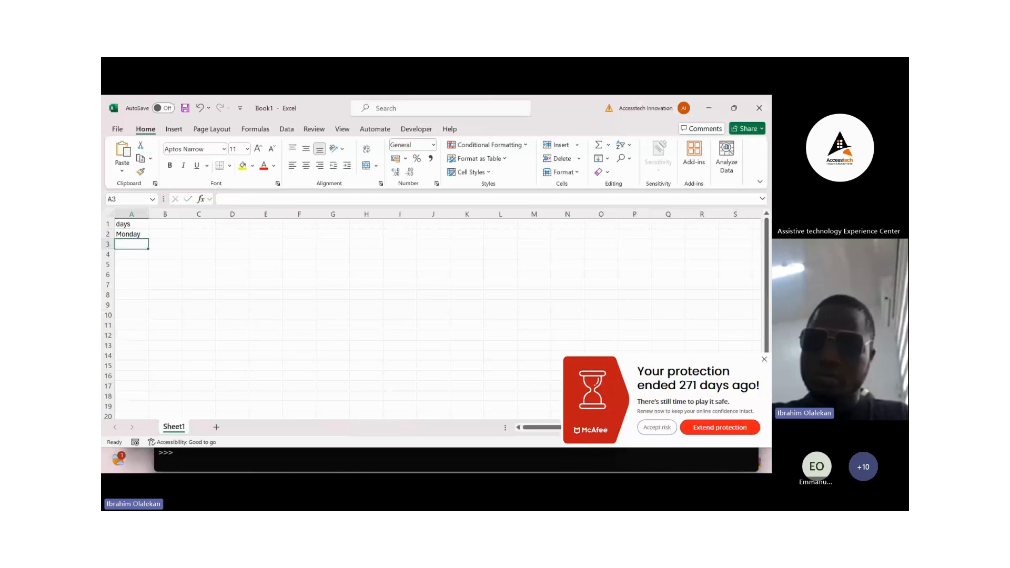
{"action": "key", "text": "Up"}
{"action": "key", "text": "Down"}
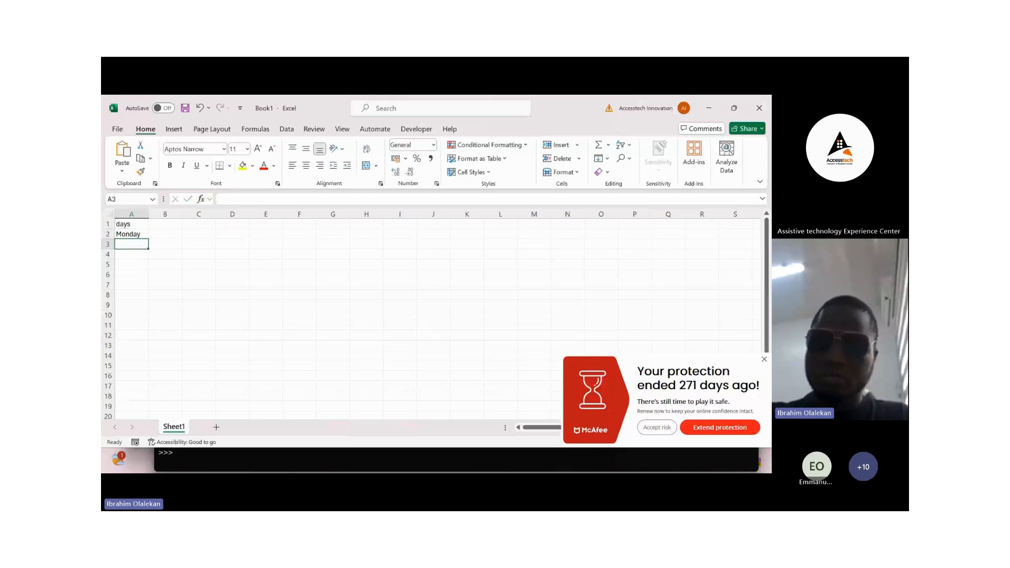
{"action": "type", "text": "tuesday"}
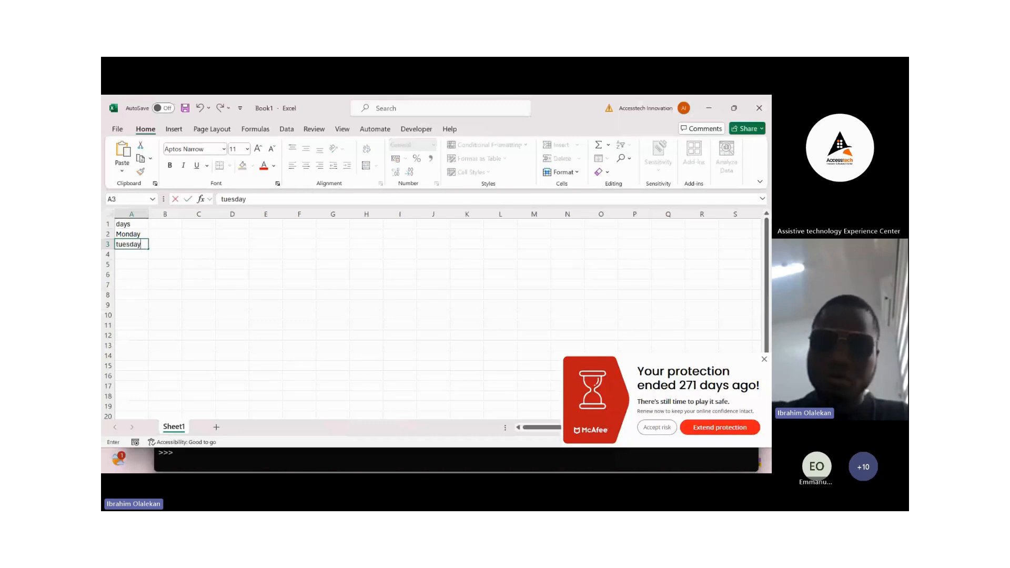
{"action": "key", "text": "Return"}
{"action": "type", "text": "wednes"}
{"action": "key", "text": "BackSpace"}
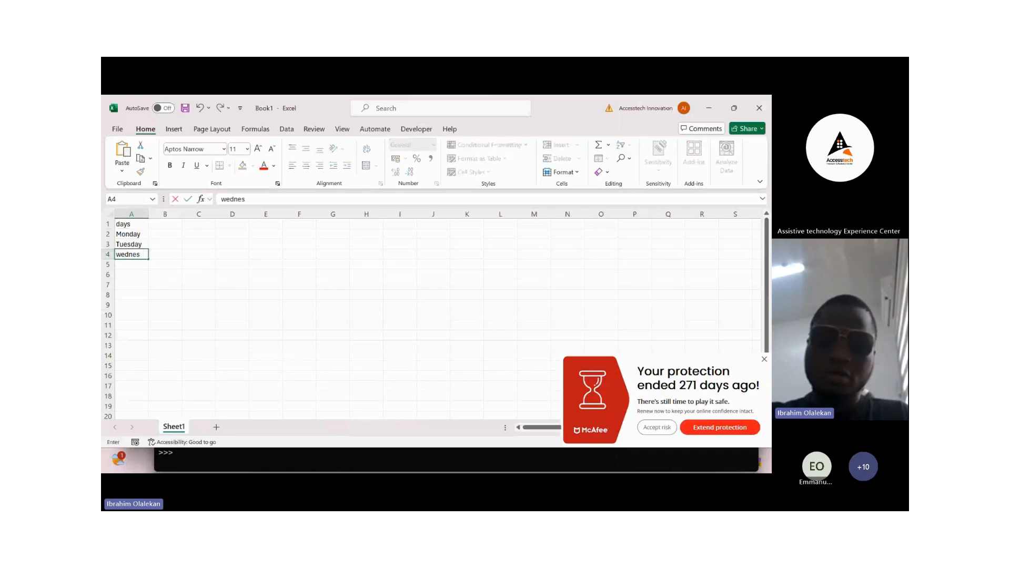
{"action": "key", "text": "BackSpace"}
{"action": "key", "text": "BackSpace"}
{"action": "key", "text": "BackSpace"}
{"action": "key", "text": "BackSpace"}
{"action": "key", "text": "BackSpace"}
{"action": "key", "text": "BackSpace"}
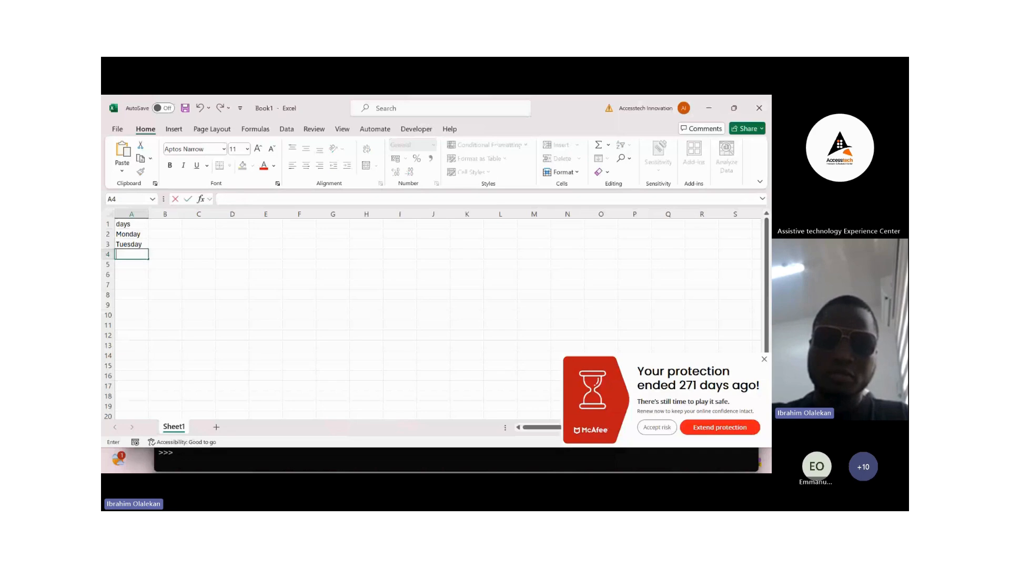
{"action": "type", "text": "wed"}
{"action": "key", "text": "Return"}
Step: Complete the day list with thur, fri, sat and sun in cells A5 to A8
{"action": "type", "text": "th"}
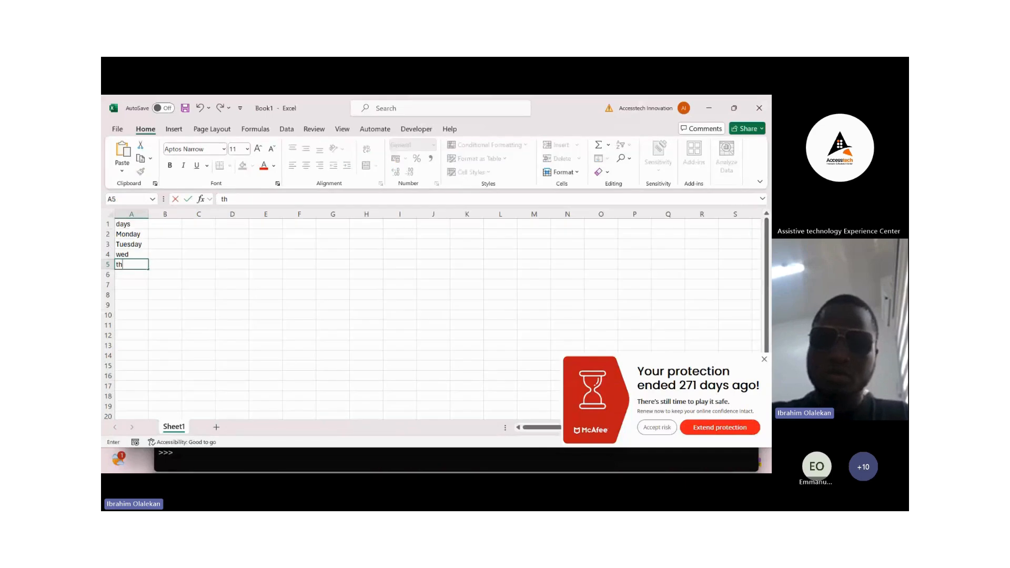
{"action": "type", "text": "ur"}
{"action": "key", "text": "Return"}
{"action": "type", "text": "fri"}
{"action": "key", "text": "Return"}
{"action": "type", "text": "sat"}
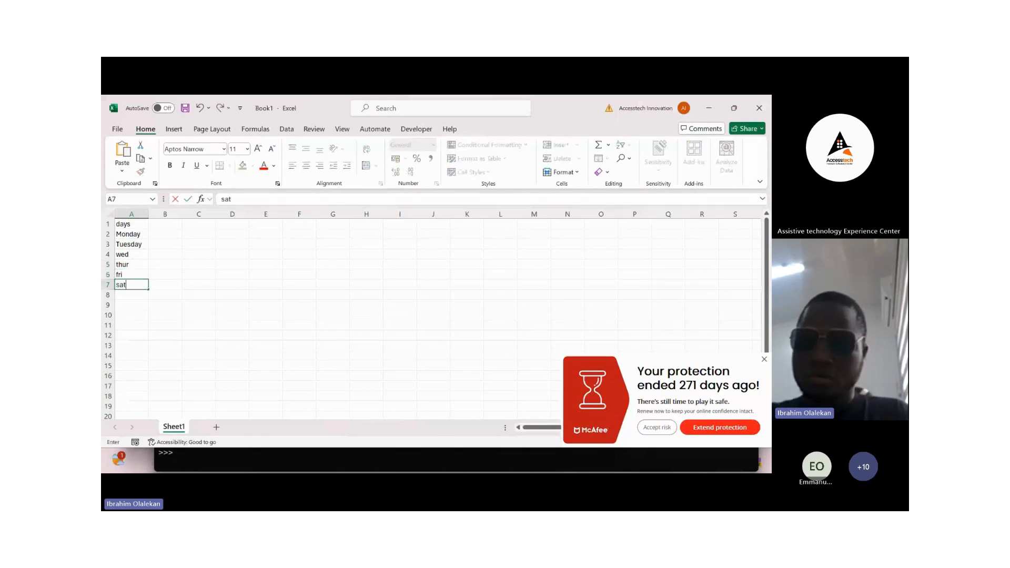
{"action": "key", "text": "Return"}
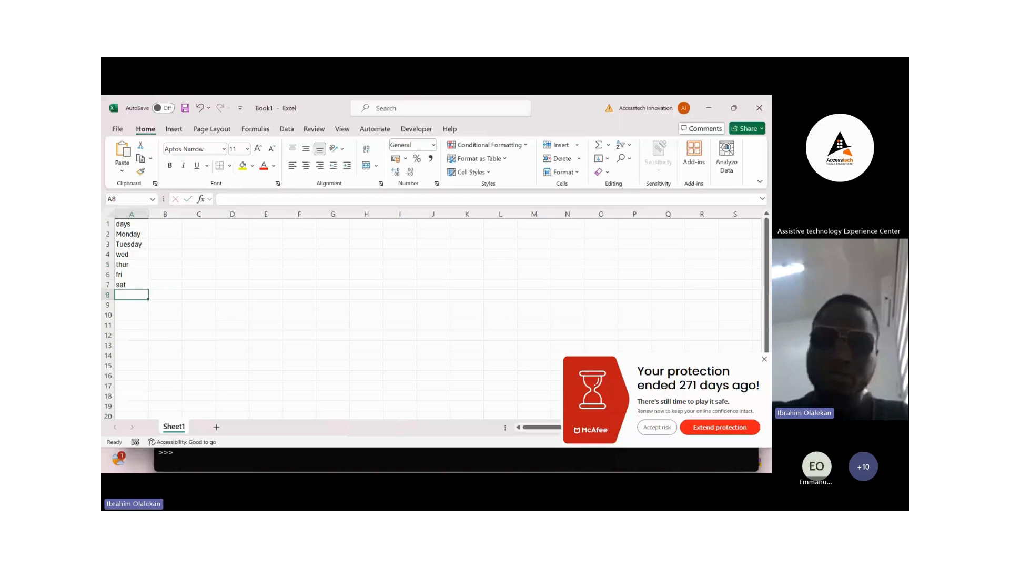
{"action": "type", "text": "sun"}
{"action": "key", "text": "Up"}
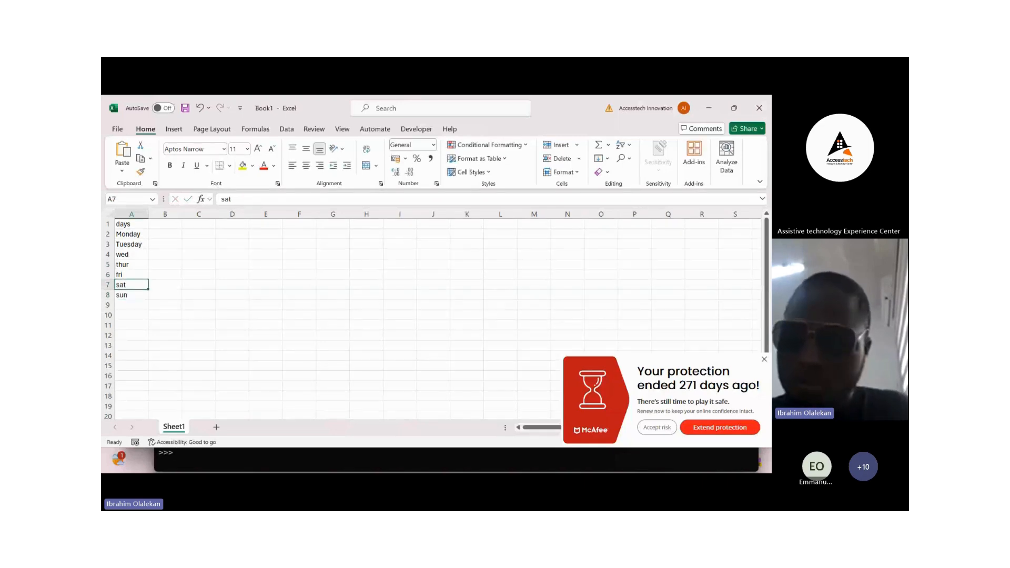
Step: Add the heading sales in cell B1, beside the days heading
{"action": "key", "text": "ctrl+Home"}
{"action": "key", "text": "Right"}
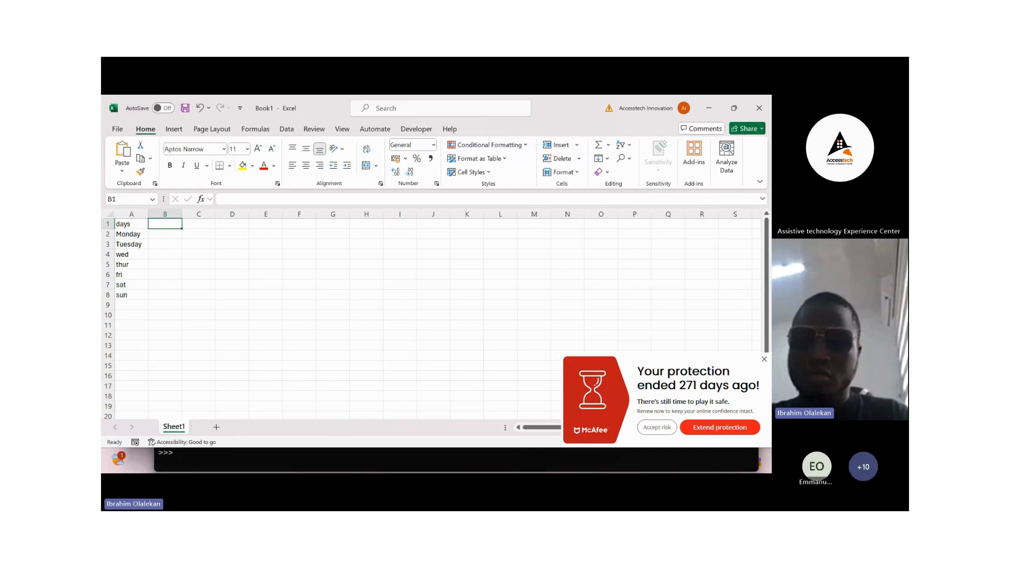
{"action": "key", "text": "Left"}
{"action": "key", "text": "Right"}
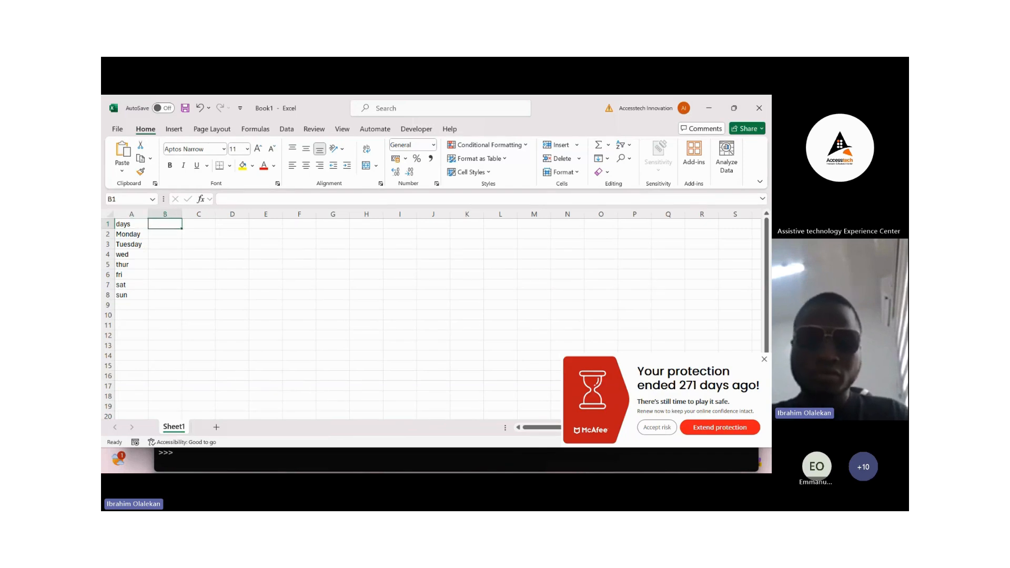
{"action": "type", "text": "sales"}
{"action": "key", "text": "Return"}
{"action": "key", "text": "Up"}
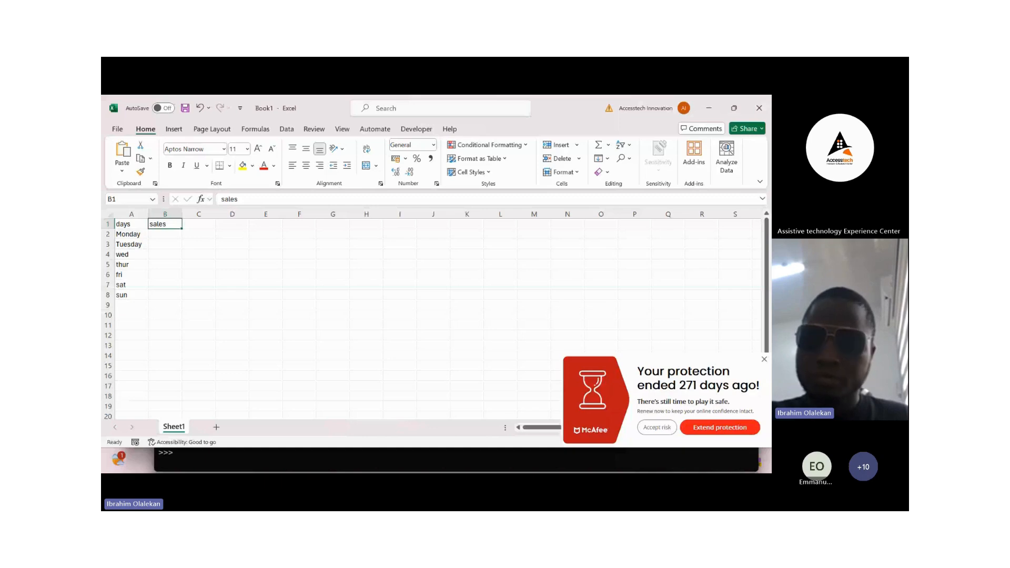
Step: Review the days and sales headings and read through the weekday entries in column A cell by cell
{"action": "key", "text": "Down"}
{"action": "key", "text": "Up"}
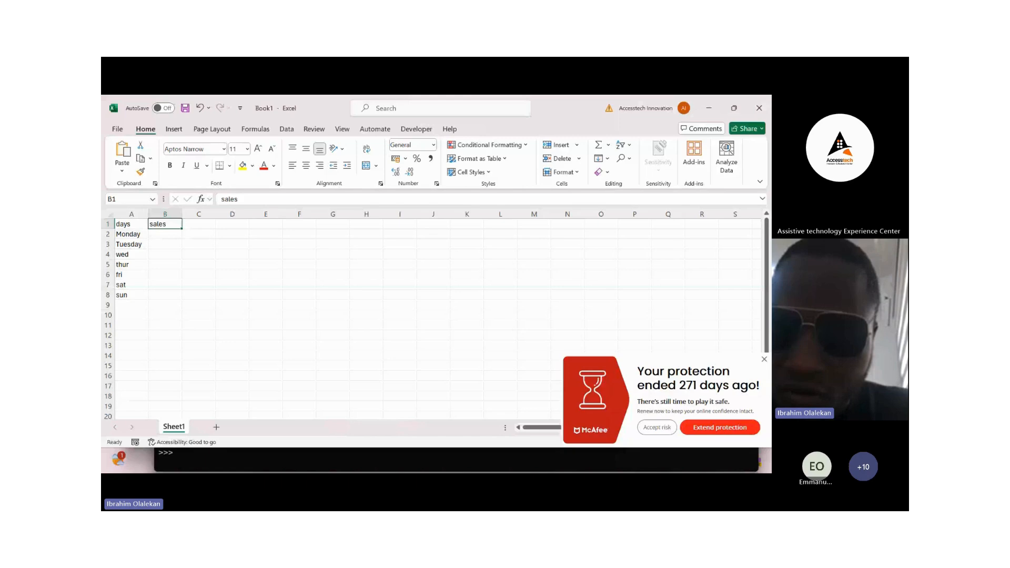
{"action": "key", "text": "Left"}
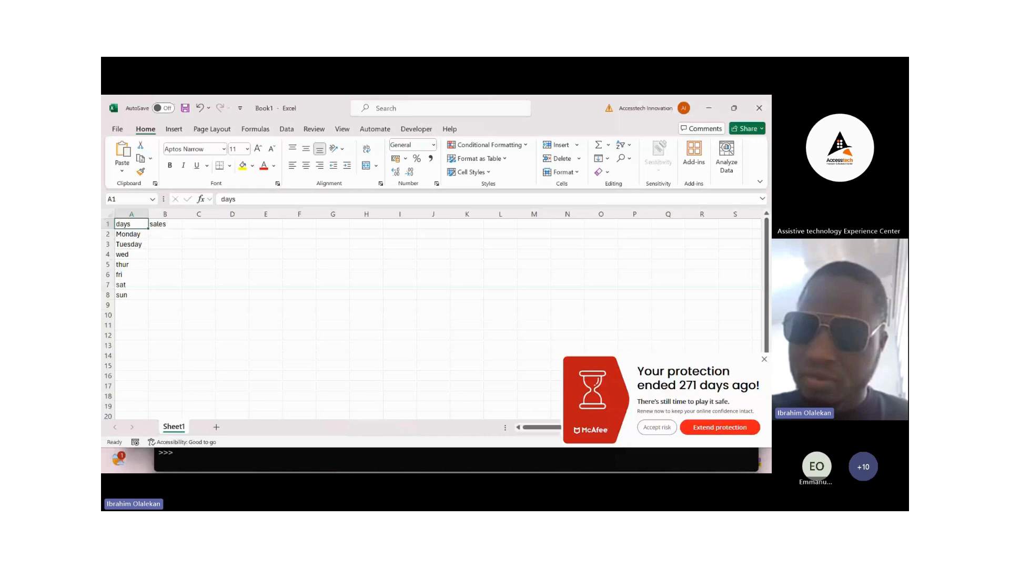
{"action": "key", "text": "Right"}
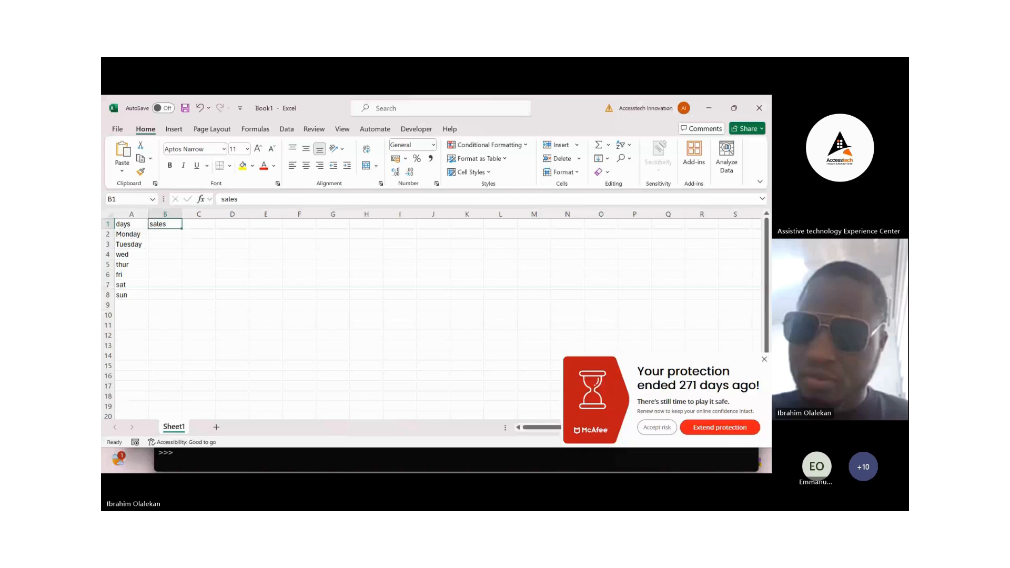
{"action": "key", "text": "Left"}
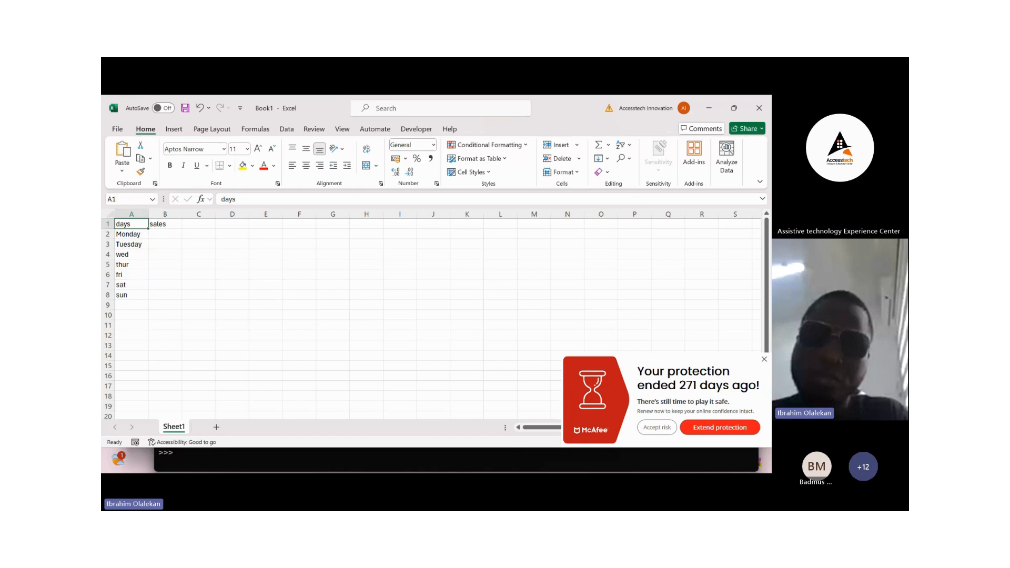
{"action": "key", "text": "Down"}
{"action": "key", "text": "Down"}
{"action": "key", "text": "Down"}
{"action": "key", "text": "Down"}
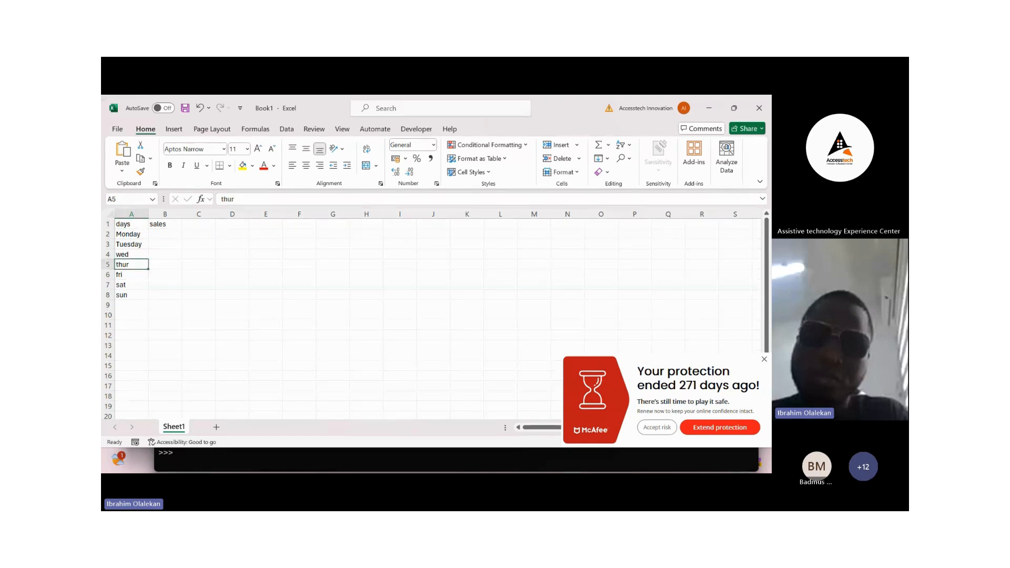
{"action": "key", "text": "Down"}
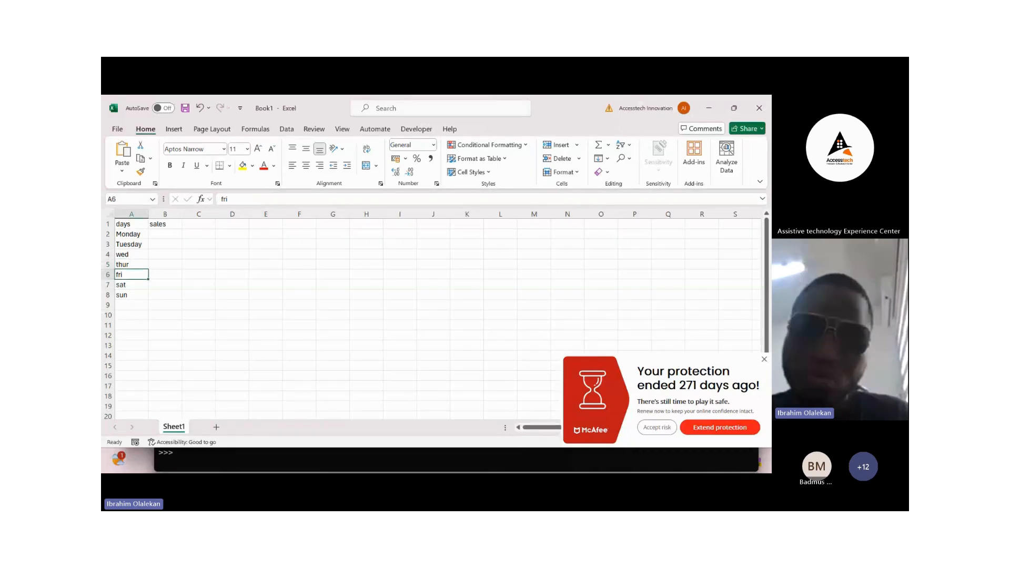
{"action": "key", "text": "Down"}
{"action": "key", "text": "Down"}
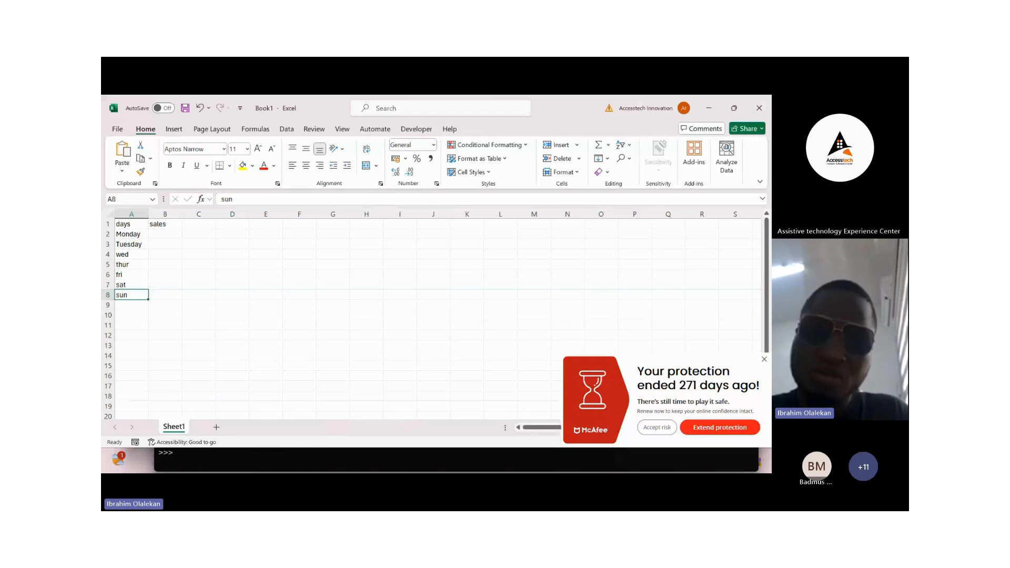
{"action": "key", "text": "Up"}
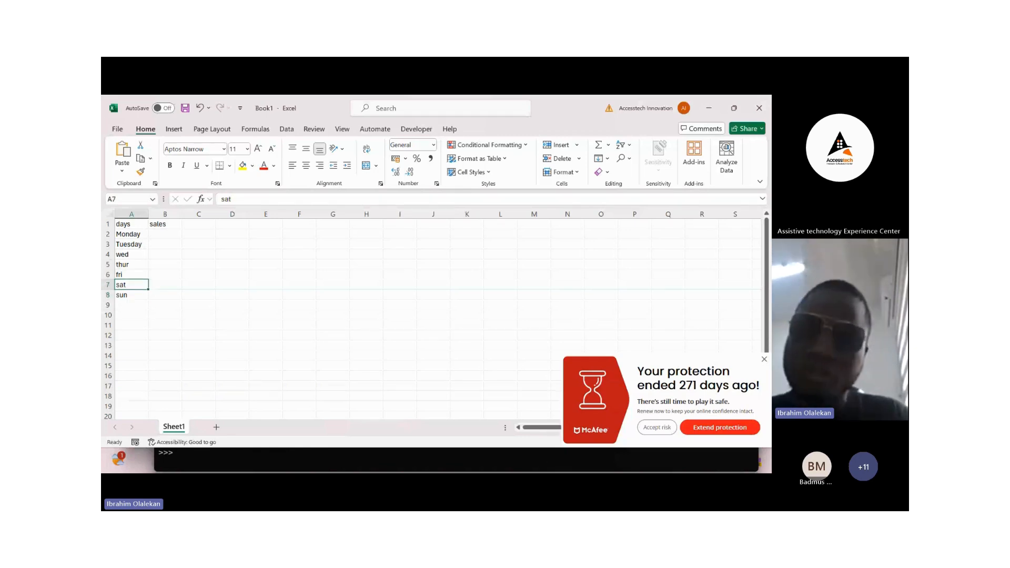
{"action": "key", "text": "Up"}
{"action": "key", "text": "Up"}
{"action": "key", "text": "Down"}
{"action": "key", "text": "Down"}
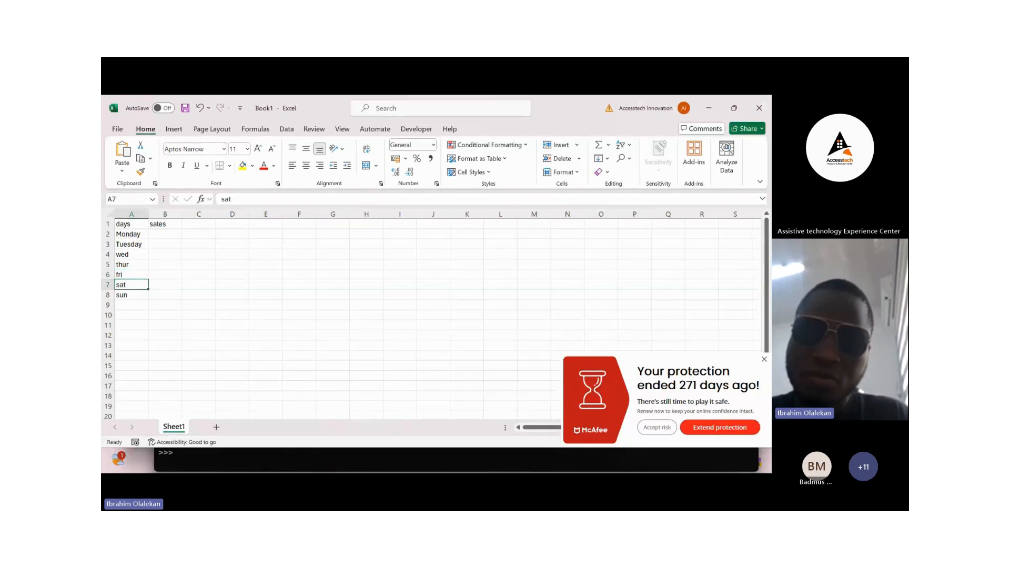
{"action": "key", "text": "Up"}
{"action": "key", "text": "Up"}
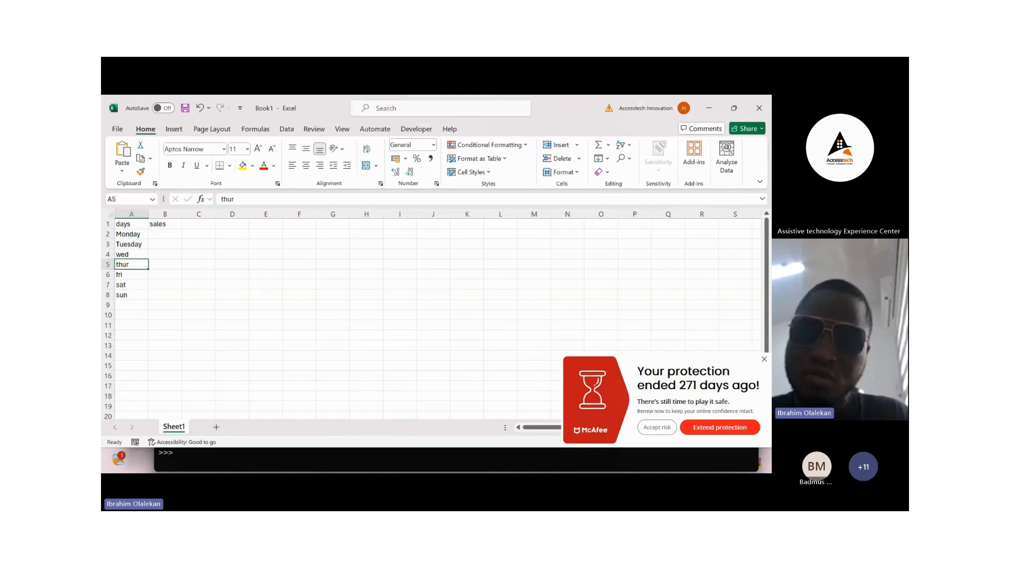
{"action": "key", "text": "Up"}
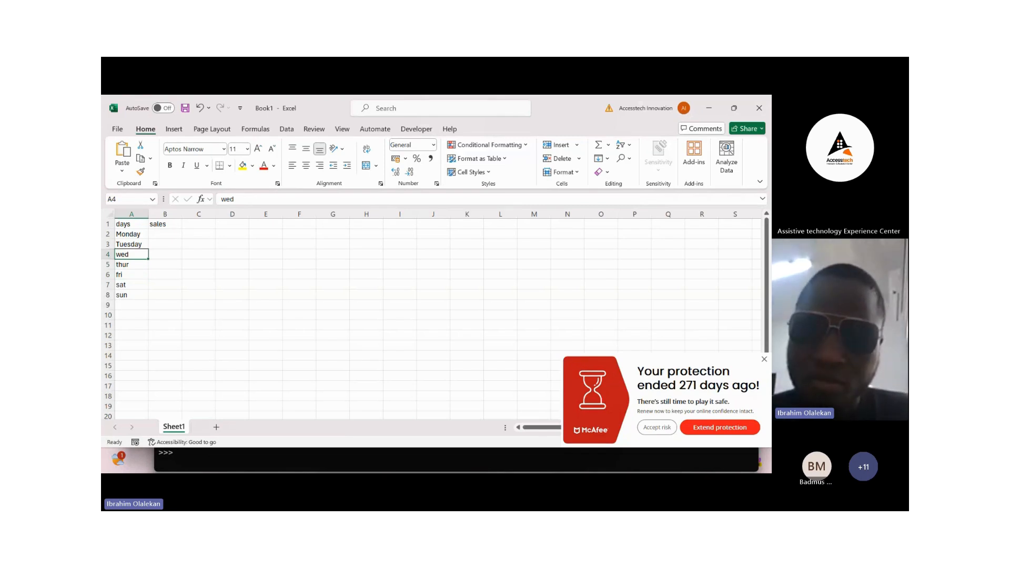
{"action": "key", "text": "Up"}
{"action": "key", "text": "Up"}
{"action": "key", "text": "Up"}
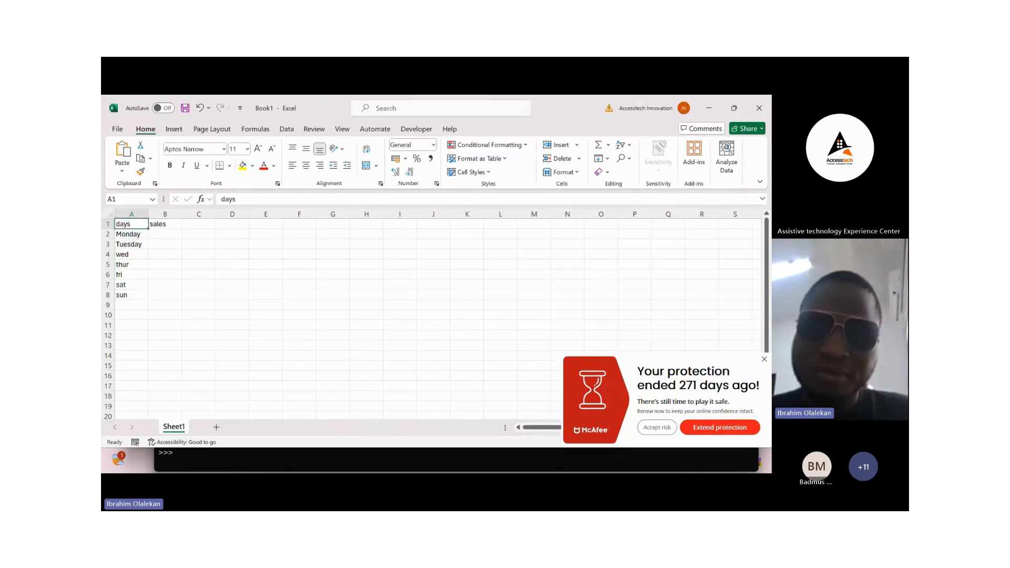
{"action": "key", "text": "Down"}
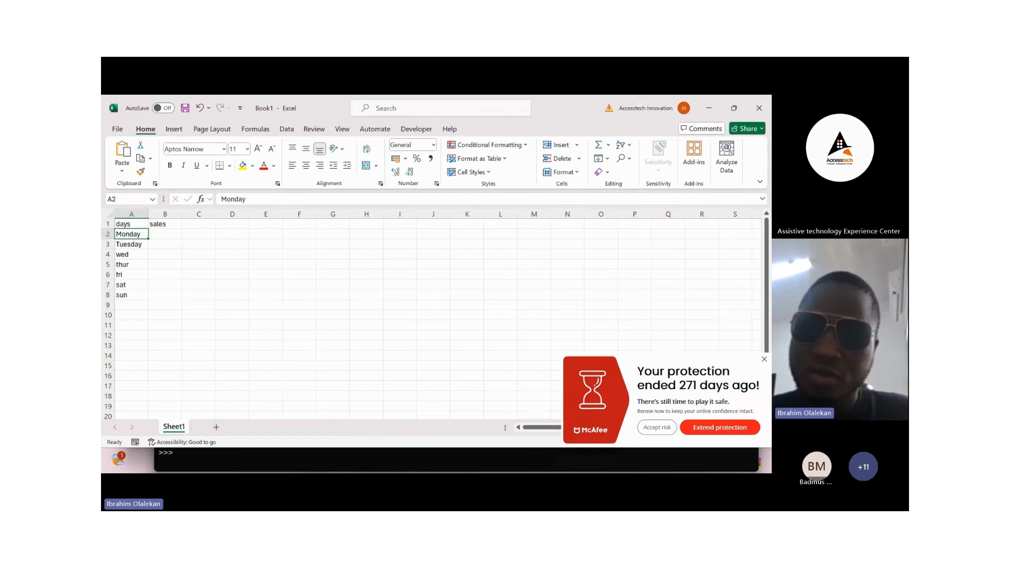
{"action": "key", "text": "Down"}
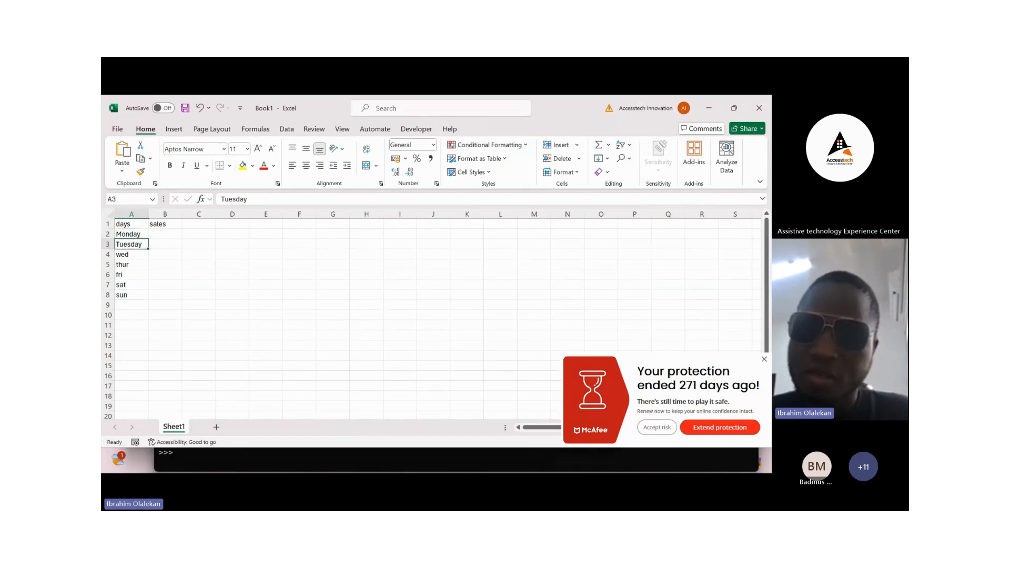
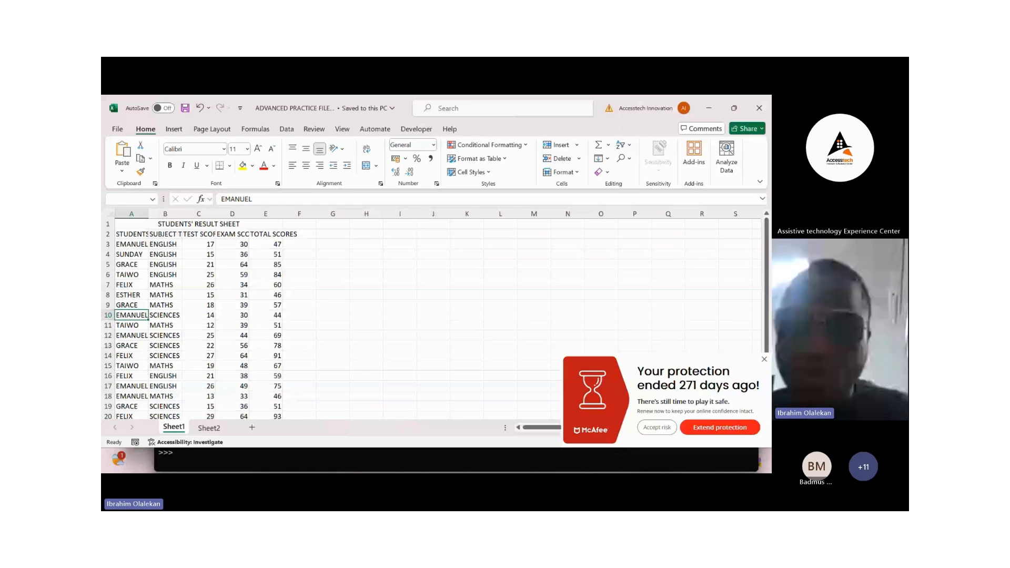
Step: From the empty cell A27 below the student records, find the next cell matching the wildcard pattern ?o
{"action": "key", "text": "Down"}
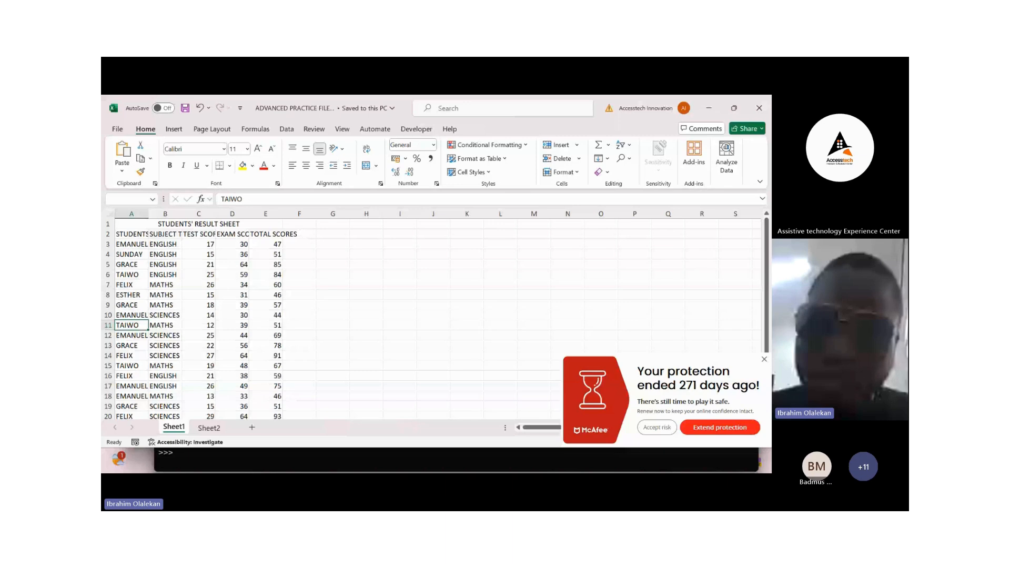
{"action": "key", "text": "ctrl+Down"}
{"action": "key", "text": "Down"}
{"action": "key", "text": "Down"}
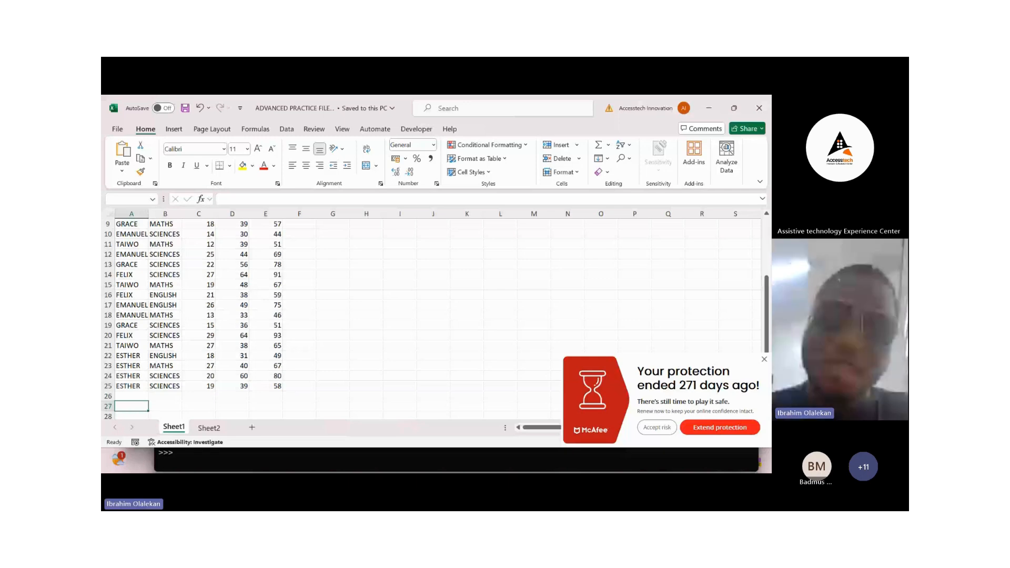
{"action": "key", "text": "ctrl+f"}
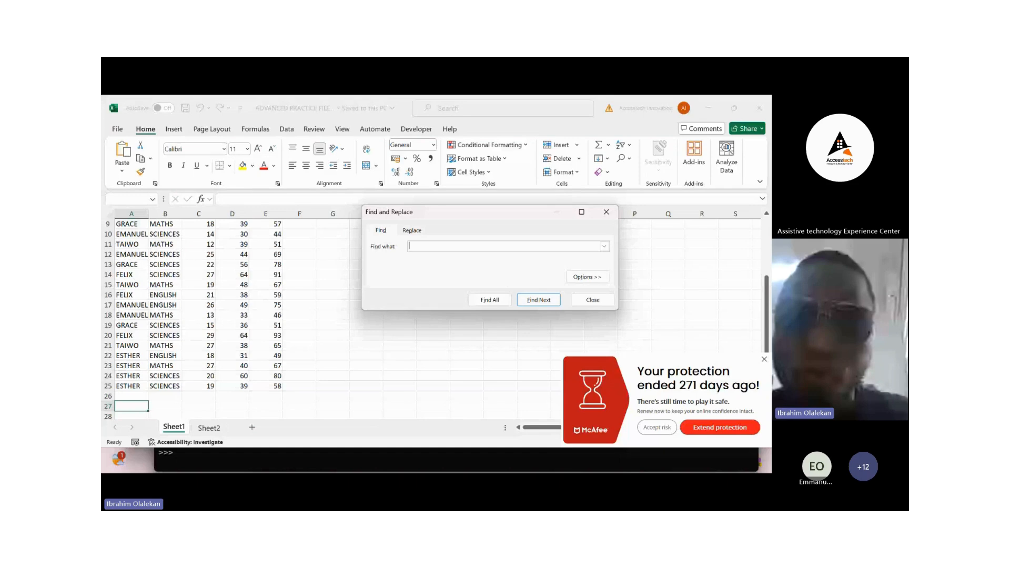
{"action": "type", "text": "?o"}
{"action": "key", "text": "Return"}
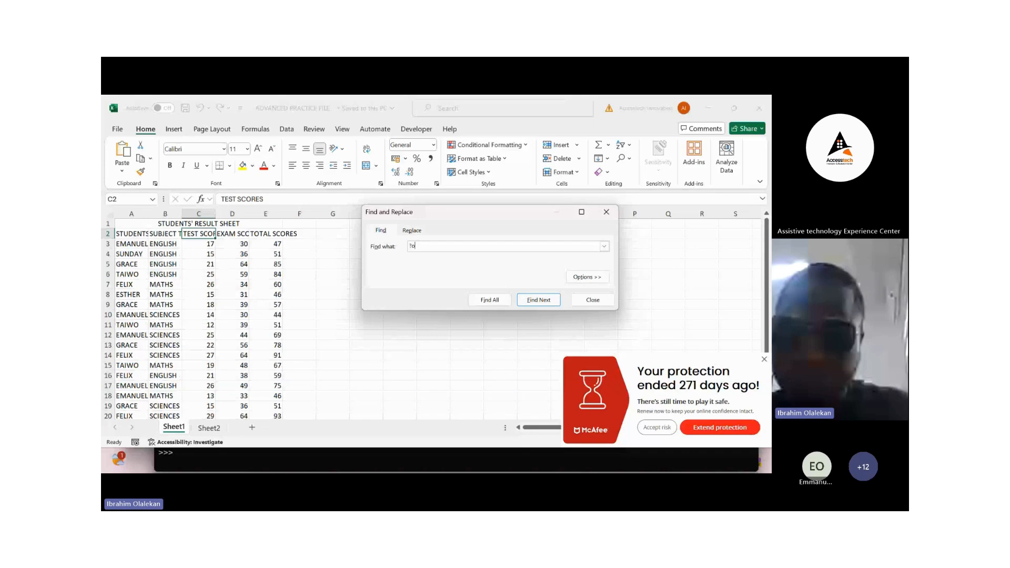
Step: List all cells in the result sheet that match the wildcard pattern ?o
{"action": "key", "text": "Escape"}
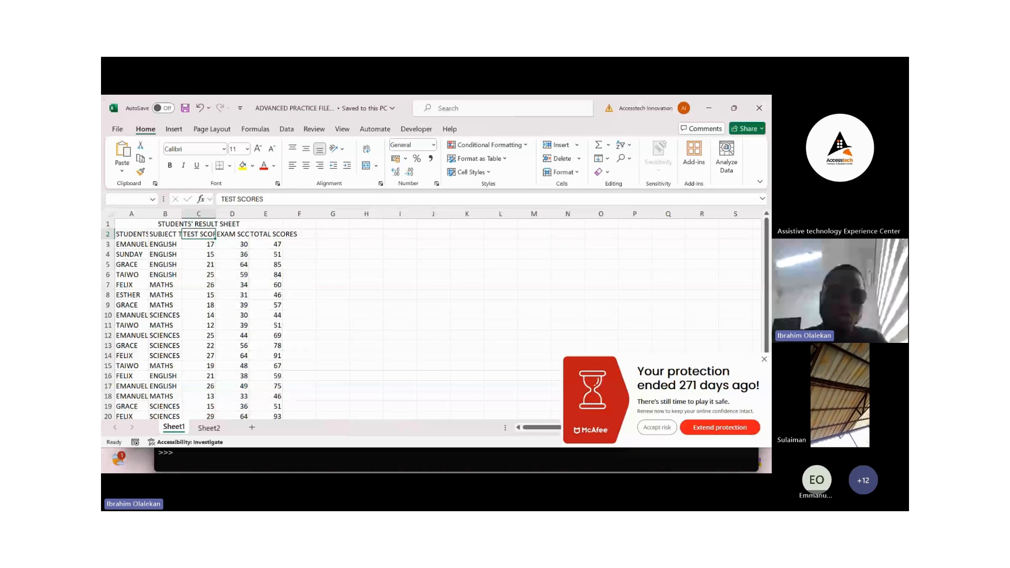
{"action": "key", "text": "ctrl+f"}
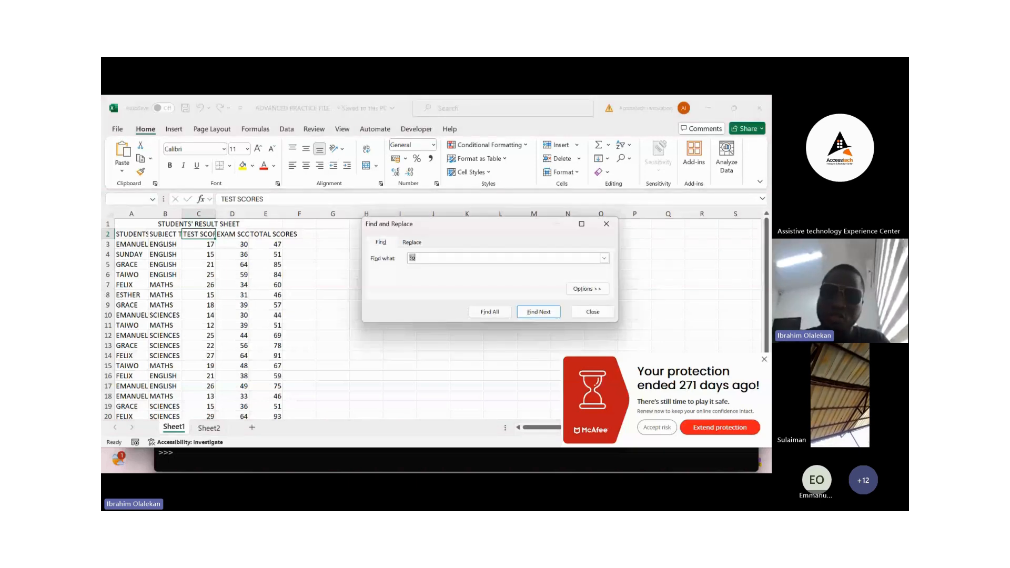
{"action": "key", "text": "BackSpace"}
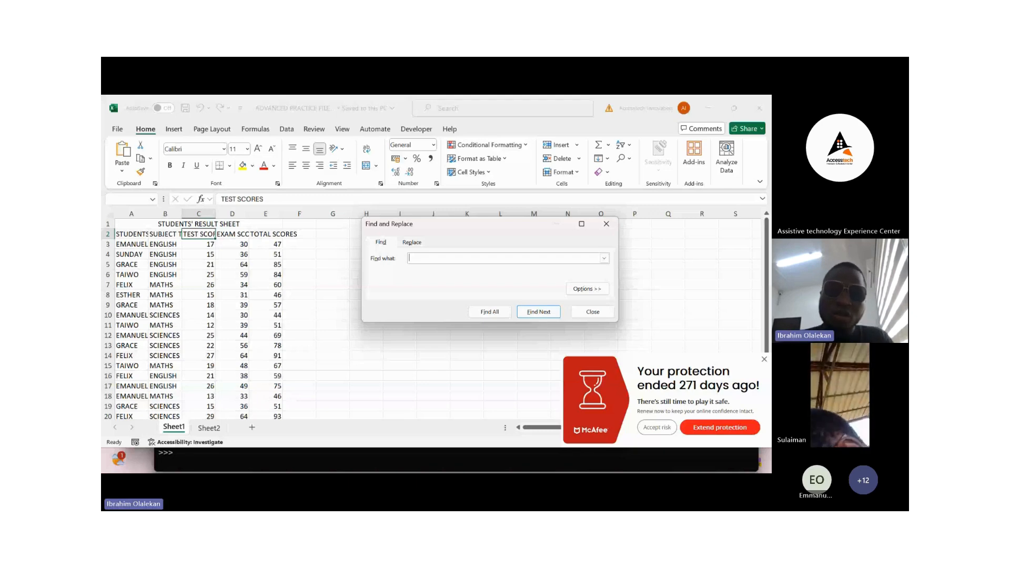
{"action": "type", "text": "?o"}
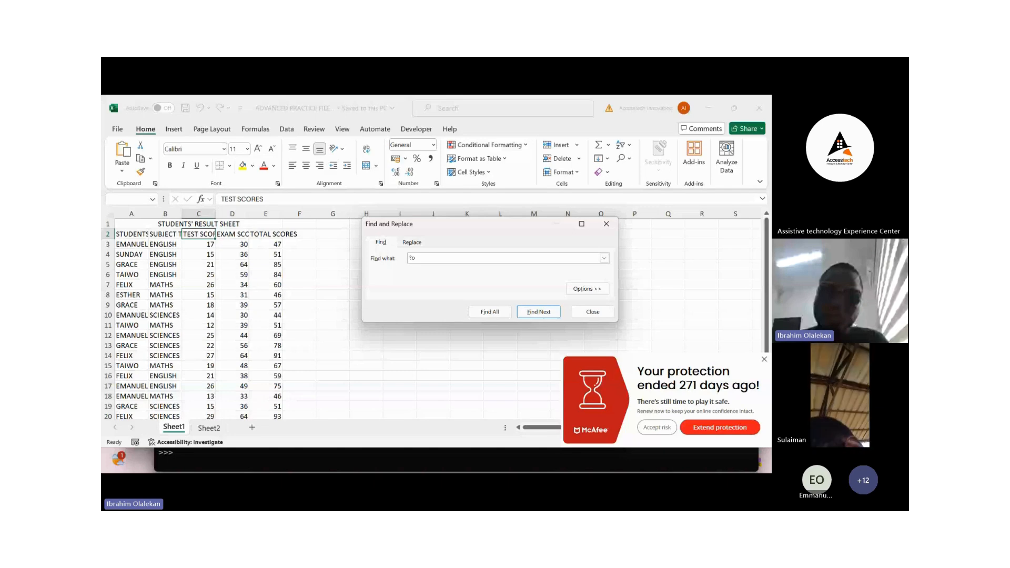
{"action": "key", "text": "Tab"}
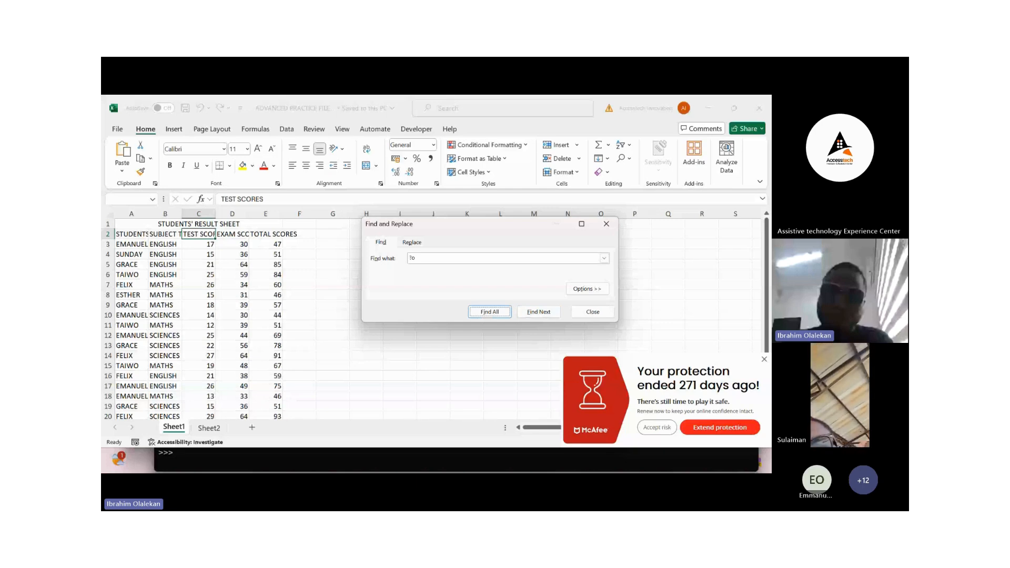
{"action": "key", "text": "Return"}
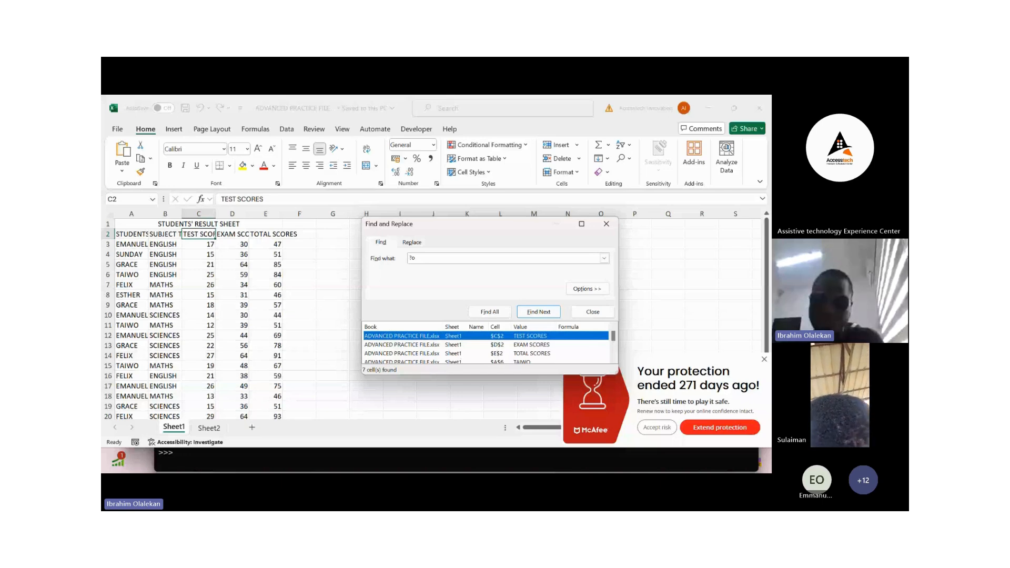
Step: Step through the listed matches from the test scores heading to cell A11, and close the search
{"action": "key", "text": "Down"}
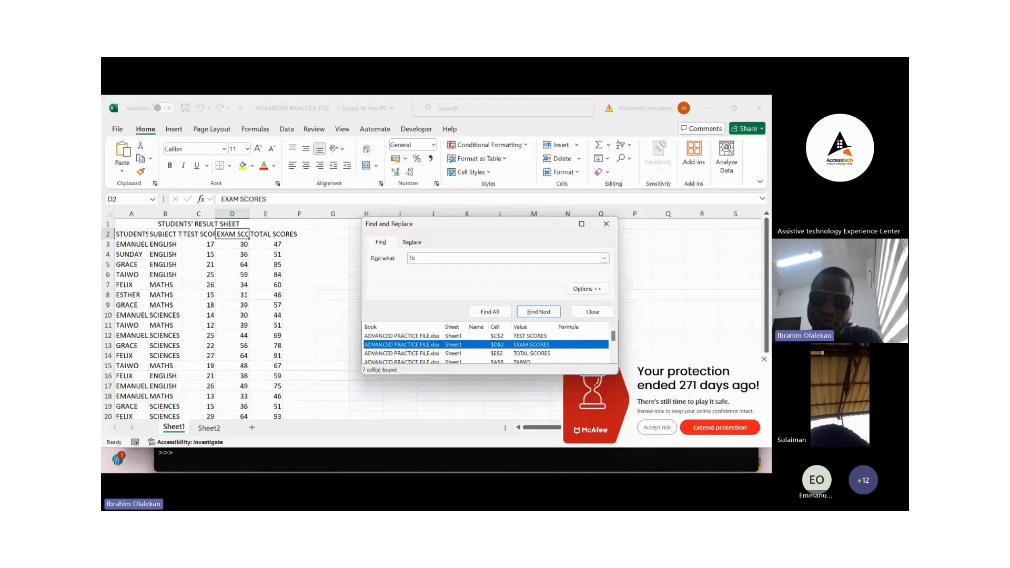
{"action": "key", "text": "Down"}
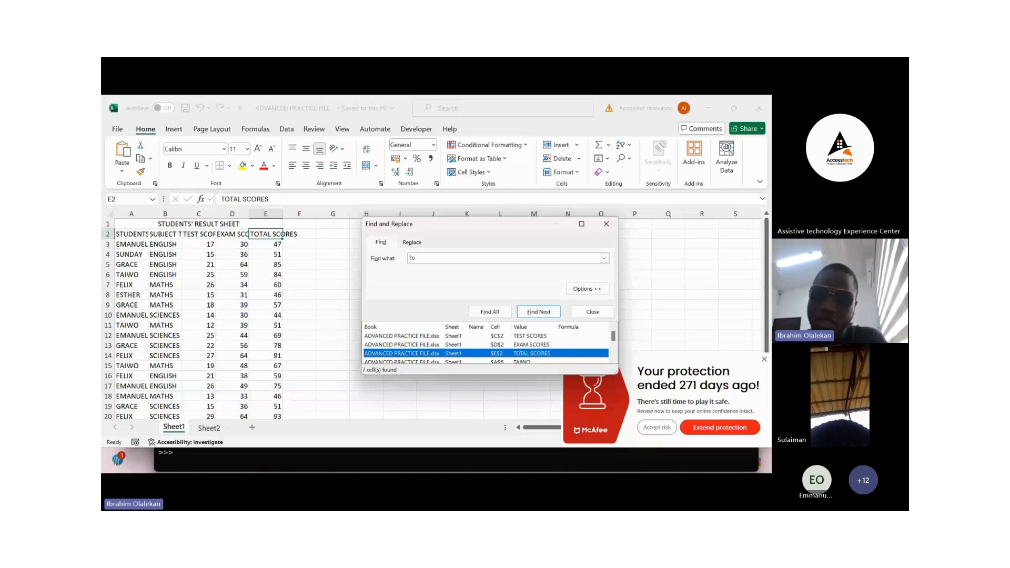
{"action": "key", "text": "Down"}
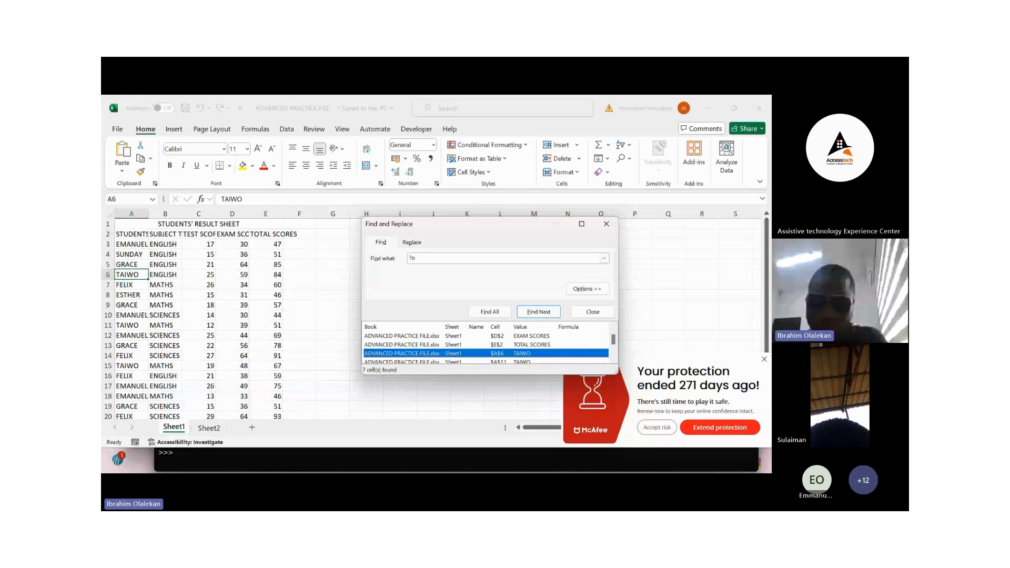
{"action": "key", "text": "Return"}
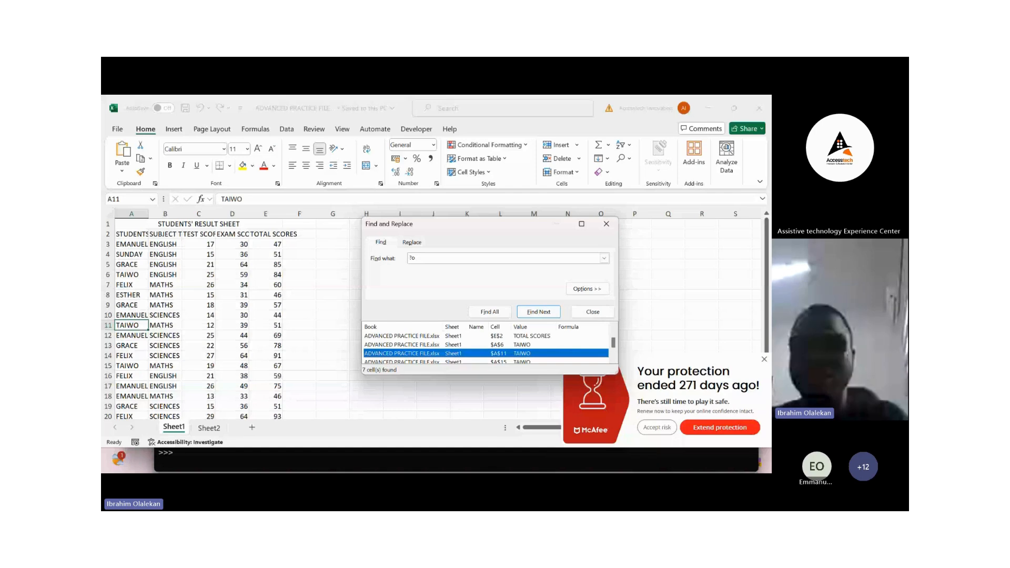
{"action": "key", "text": "Escape"}
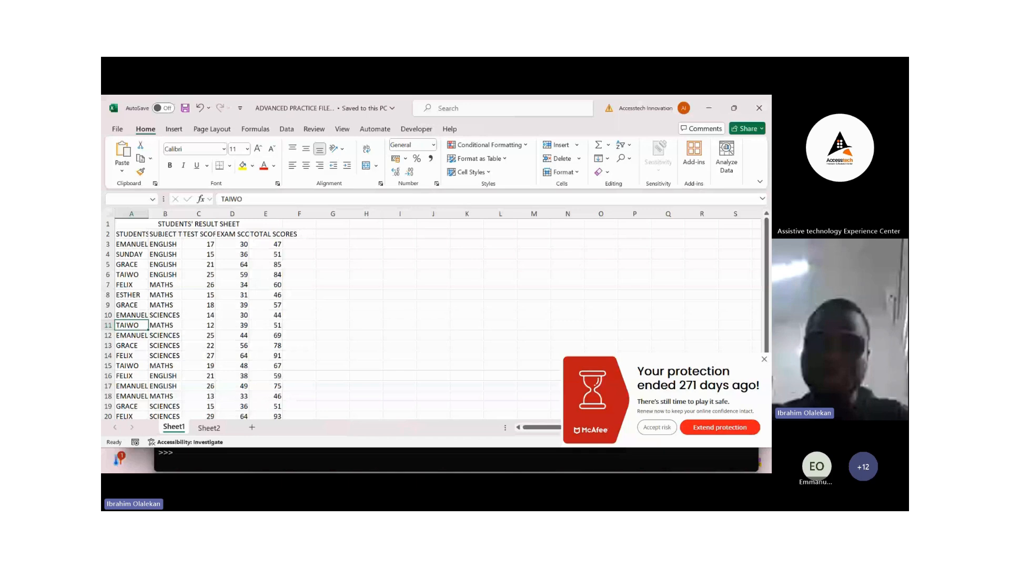
Step: Search the result sheet for all cells matching the wildcard pattern *ch*, and close the search
{"action": "key", "text": "ctrl+f"}
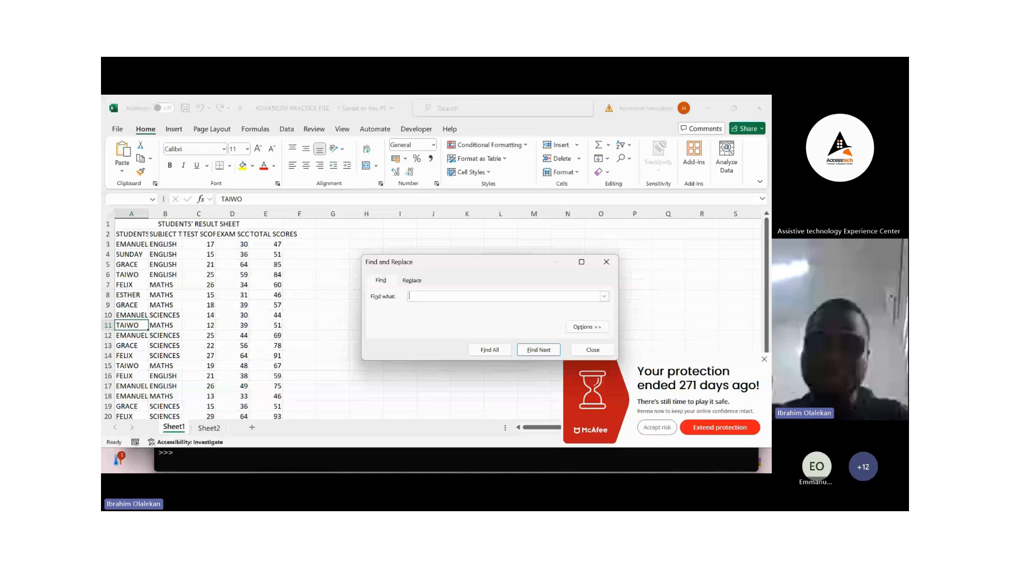
{"action": "type", "text": "*"}
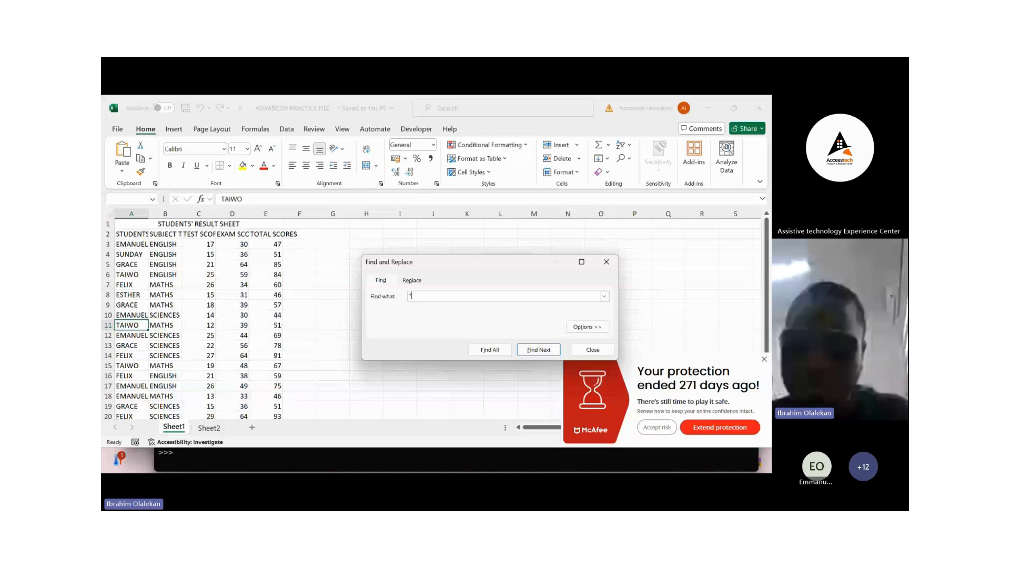
{"action": "type", "text": "ch*"}
{"action": "key", "text": "Tab"}
{"action": "key", "text": "Tab"}
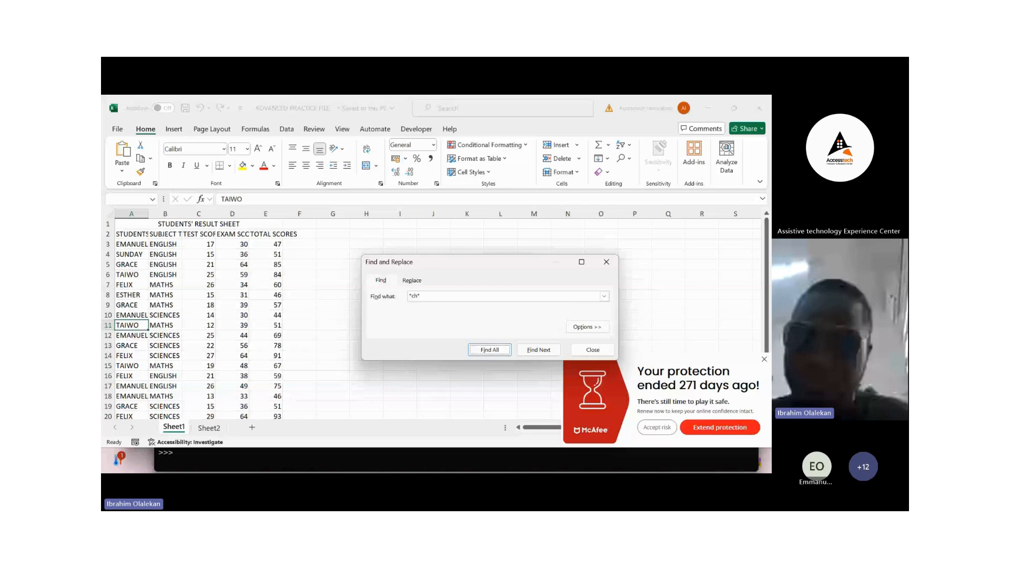
{"action": "key", "text": "Return"}
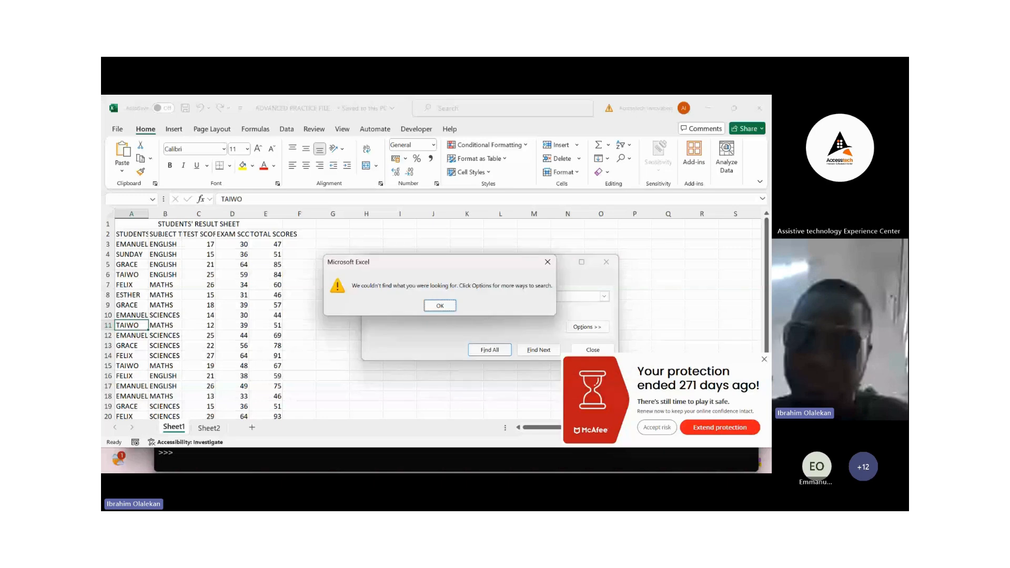
{"action": "key", "text": "Escape"}
{"action": "key", "text": "Escape"}
Step: Read through the student names in column A down to empty cell A27, and return to cell A6 near the beginning of the list
{"action": "key", "text": "Down"}
{"action": "key", "text": "Down"}
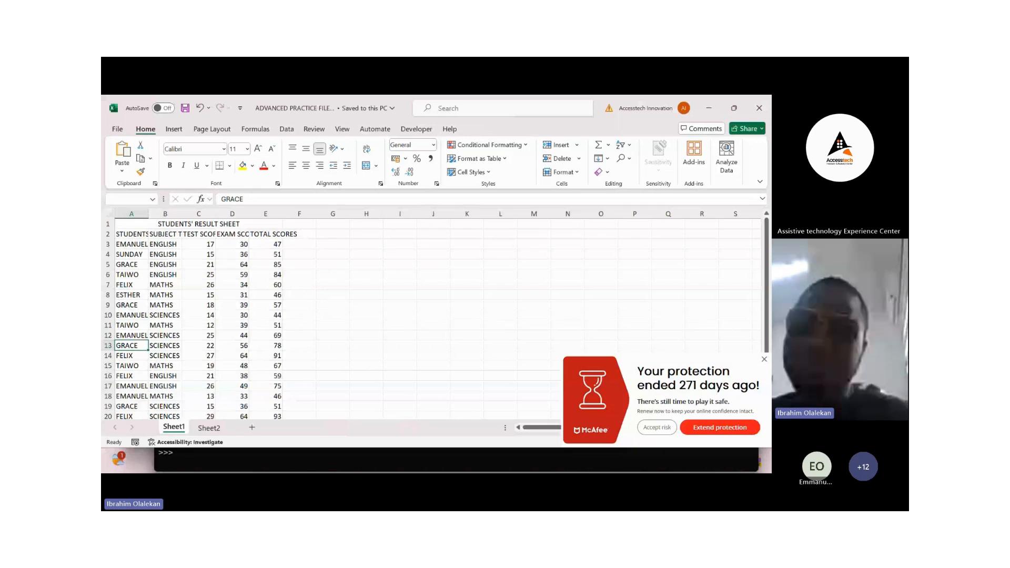
{"action": "key", "text": "Down"}
{"action": "key", "text": "Down"}
{"action": "key", "text": "Down"}
{"action": "key", "text": "Down"}
{"action": "key", "text": "Down"}
{"action": "key", "text": "Down"}
{"action": "key", "text": "Down"}
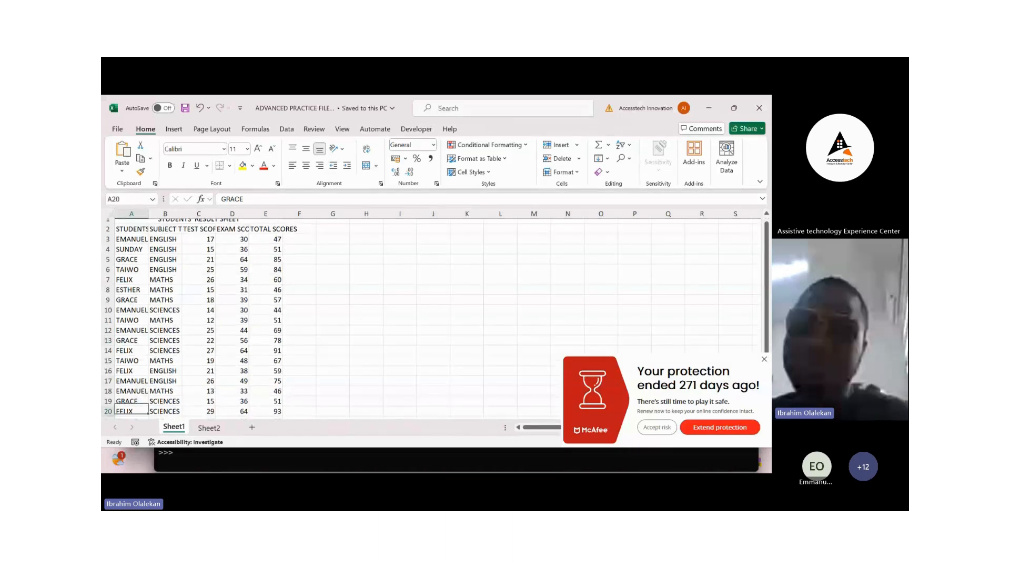
{"action": "key", "text": "Down"}
{"action": "key", "text": "Down"}
{"action": "key", "text": "Down"}
{"action": "key", "text": "Down"}
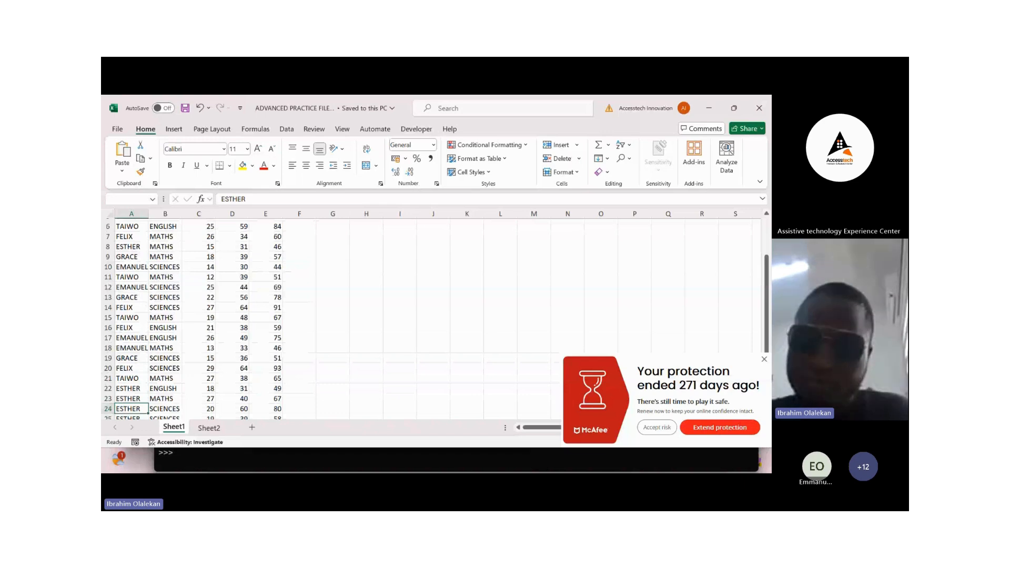
{"action": "key", "text": "Down"}
{"action": "key", "text": "Down"}
{"action": "key", "text": "Down"}
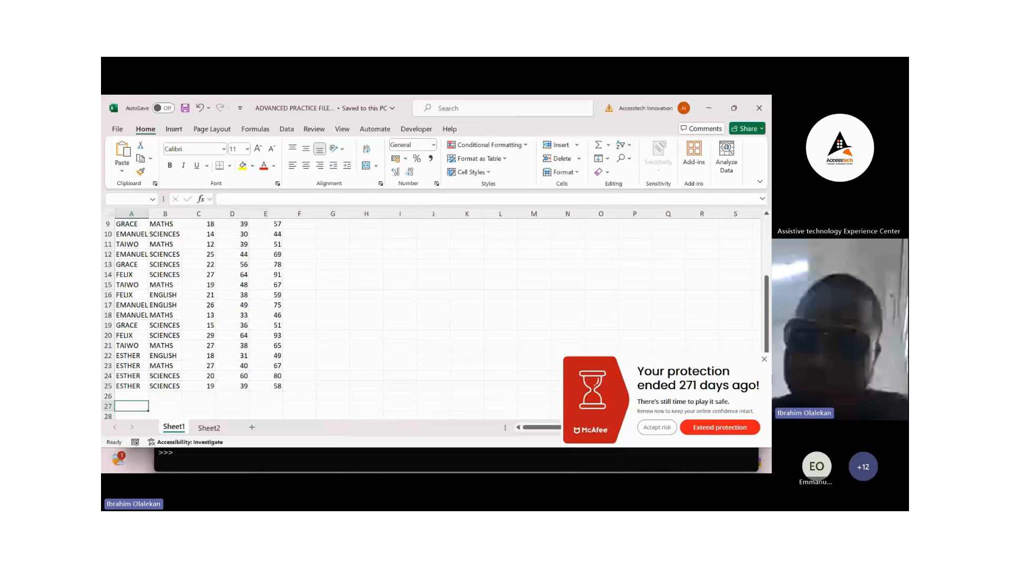
{"action": "key", "text": "ctrl+Home"}
{"action": "key", "text": "Down"}
{"action": "key", "text": "Down"}
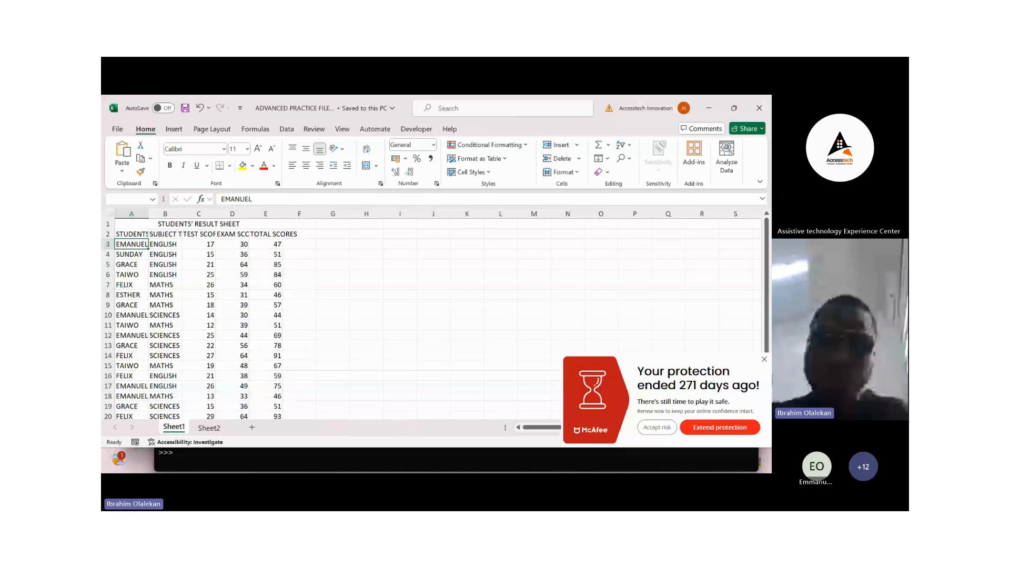
{"action": "left_click", "coordinate": [131, 275]}
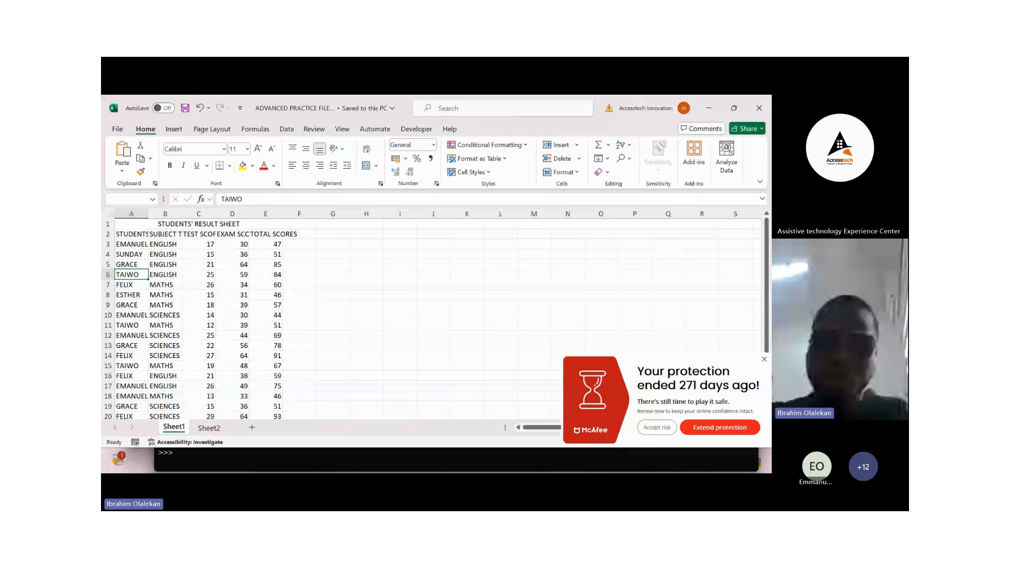
Step: List all cells matching the wildcard pattern *nu*, and go through the matches as far as cell A12
{"action": "key", "text": "ctrl+f"}
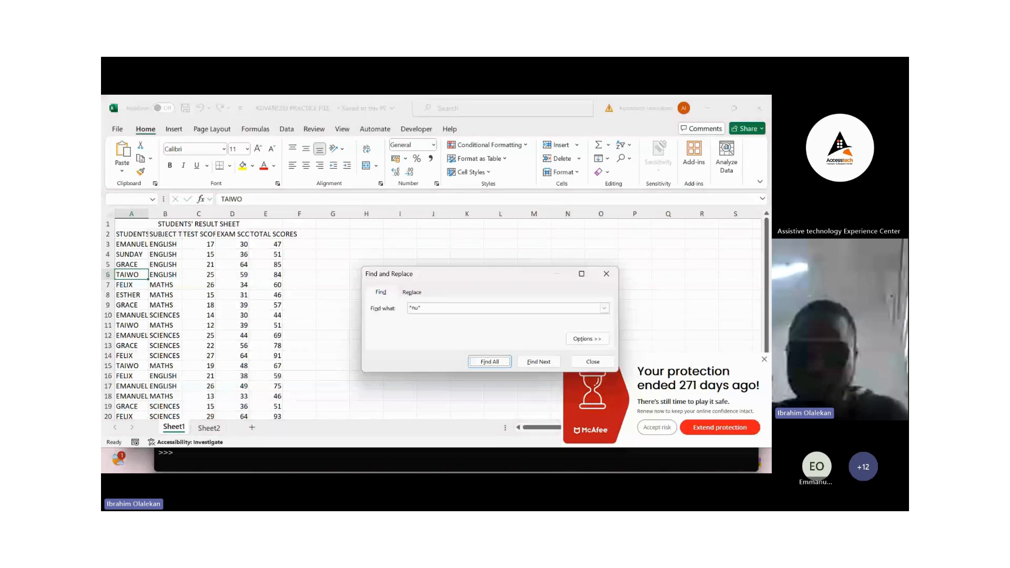
{"action": "key", "text": "Return"}
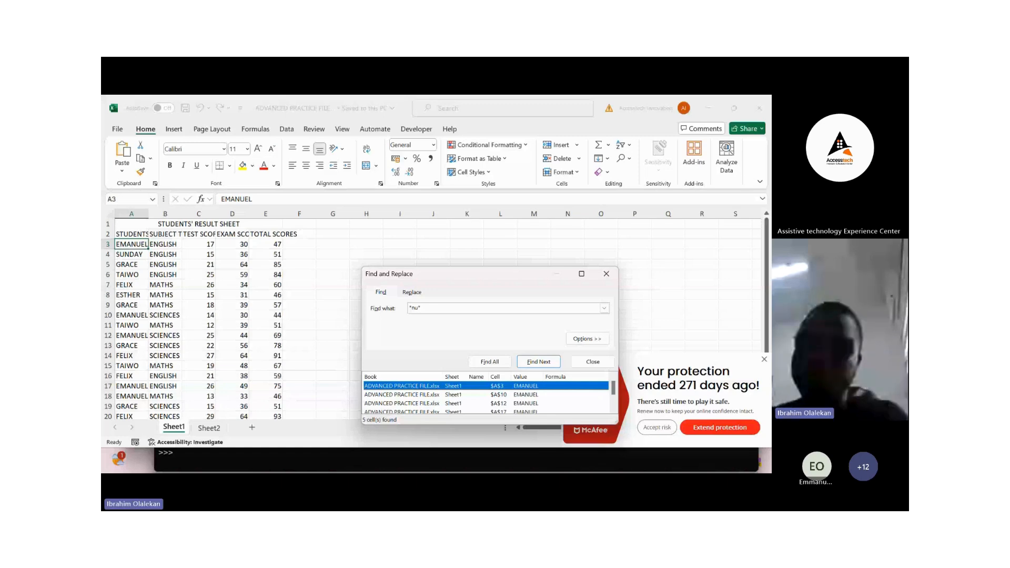
{"action": "key", "text": "Down"}
{"action": "key", "text": "Down"}
{"action": "key", "text": "Escape"}
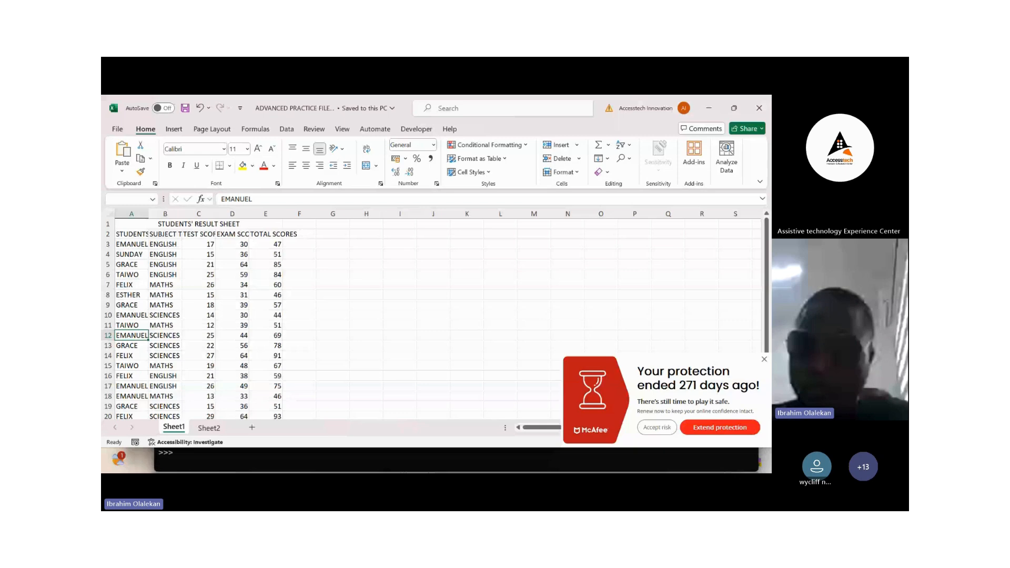
Step: Append a question mark to the student name in cell A11
{"action": "key", "text": "Up"}
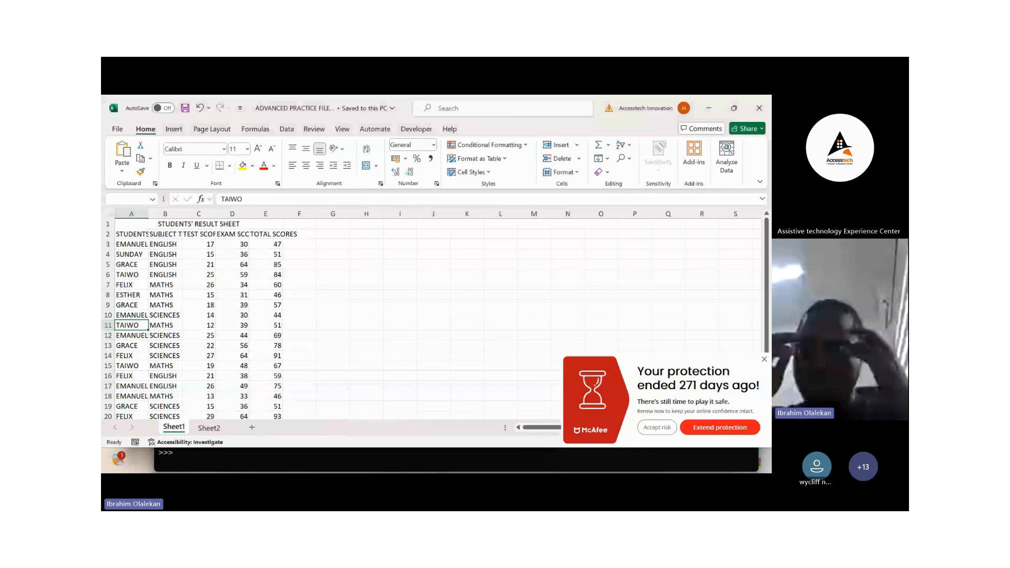
{"action": "double_click", "coordinate": [128, 325]}
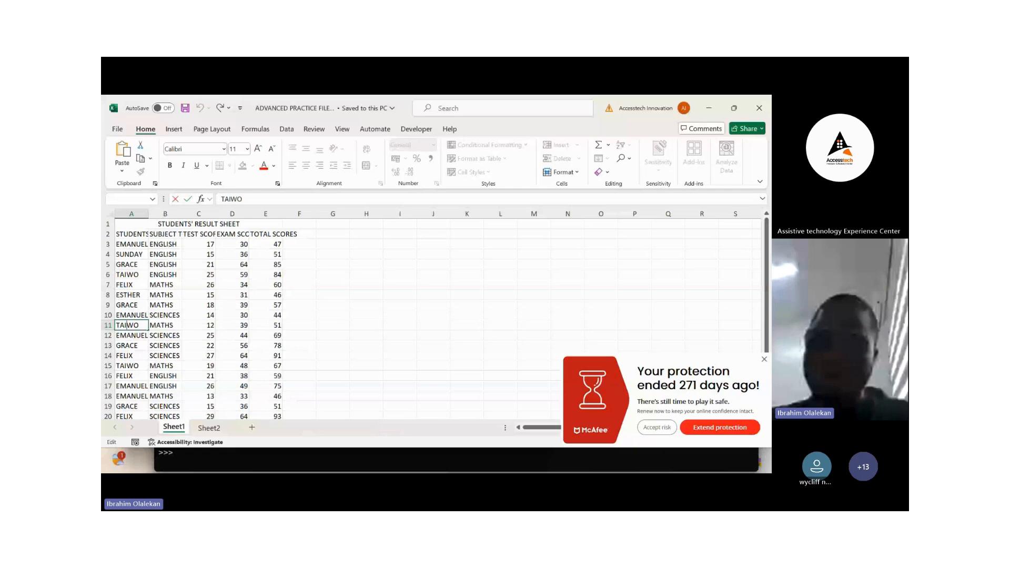
{"action": "key", "text": "End"}
{"action": "type", "text": "?"}
{"action": "key", "text": "Return"}
Step: From cell A16, find the literal question mark in the student names using the patterns ~? and wo~?
{"action": "key", "text": "Down"}
{"action": "key", "text": "Down"}
{"action": "key", "text": "Down"}
{"action": "key", "text": "Down"}
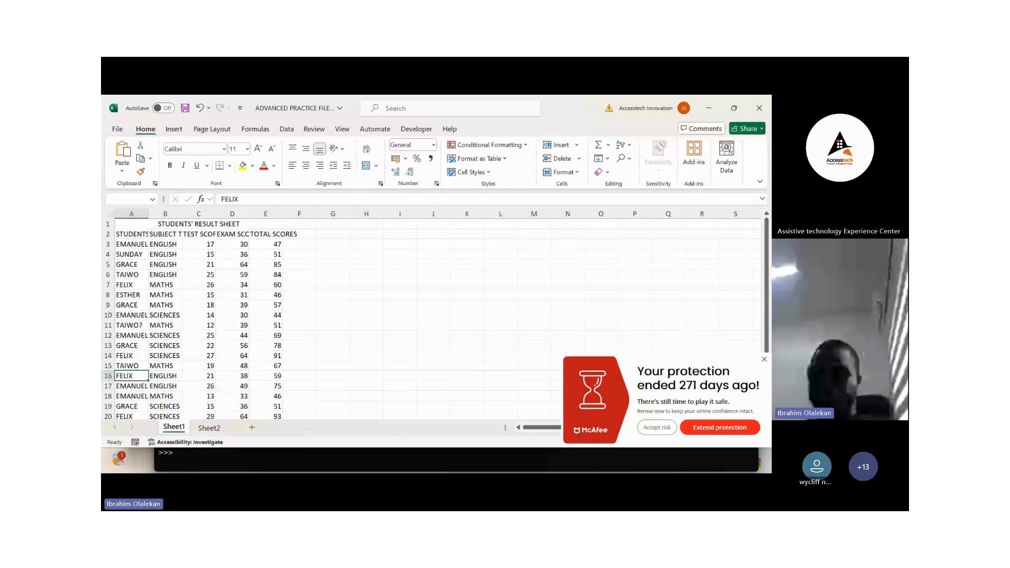
{"action": "key", "text": "ctrl+f"}
{"action": "type", "text": "~?"}
{"action": "key", "text": "Return"}
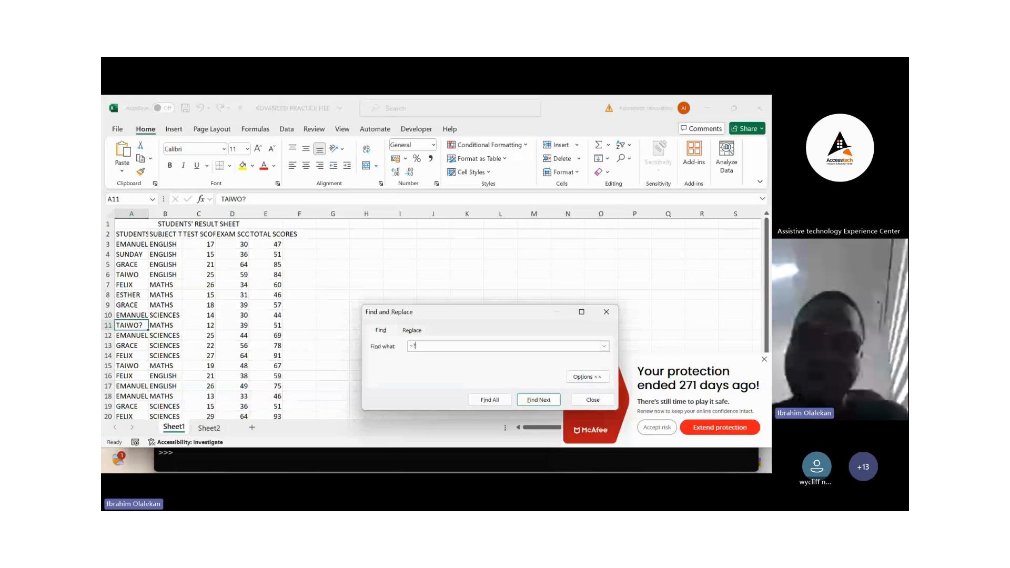
{"action": "key", "text": "Escape"}
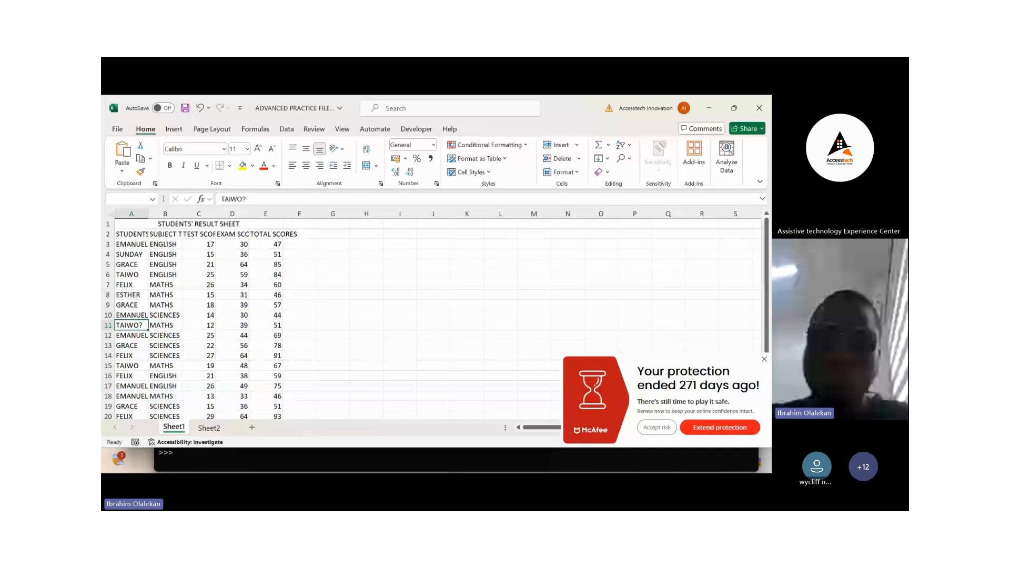
{"action": "key", "text": "ctrl+f"}
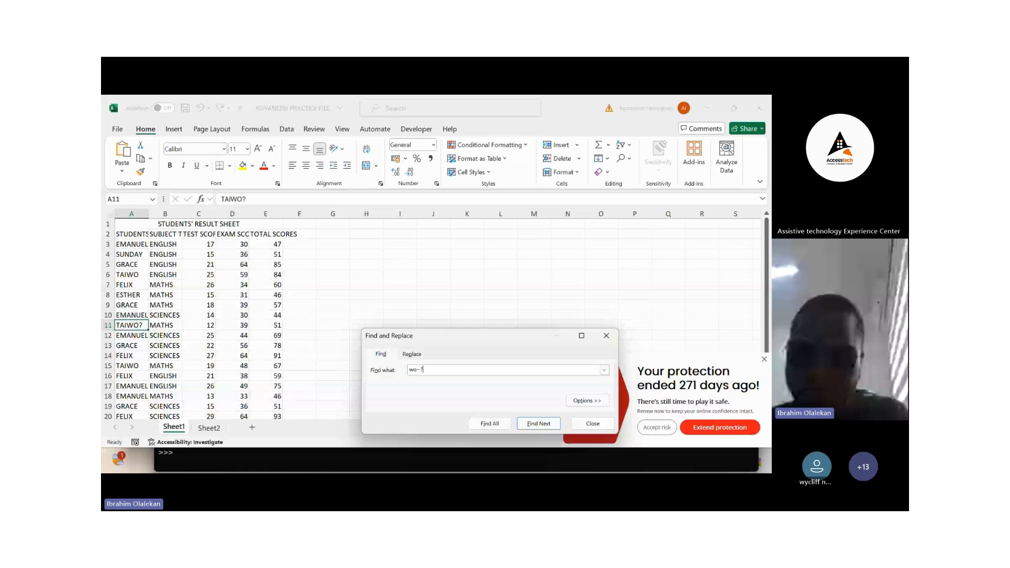
{"action": "key", "text": "Escape"}
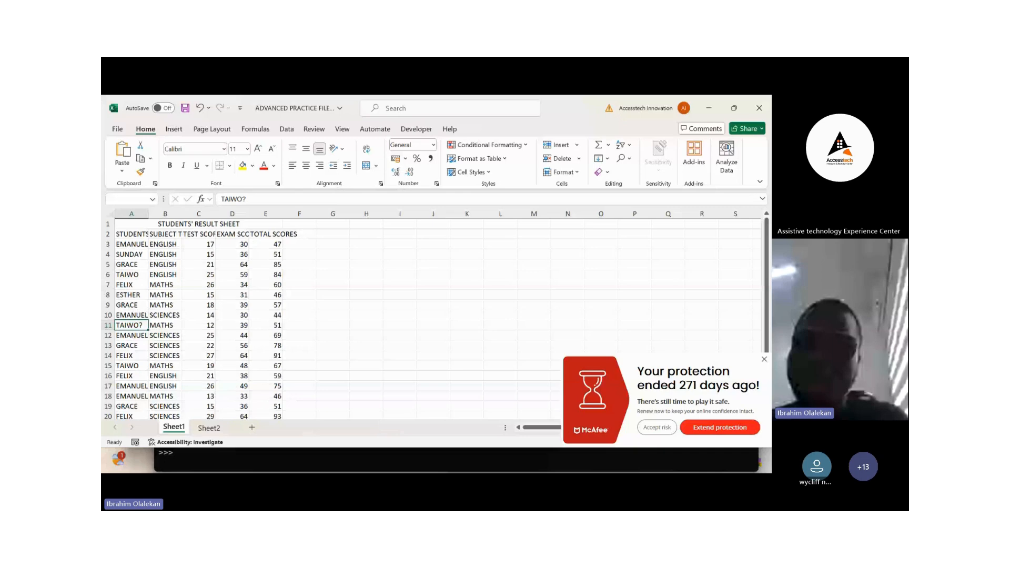
Step: Insert a new worksheet, and enter a first name in cell A1 and Nigeria in cell A2
{"action": "key", "text": "shift+F11"}
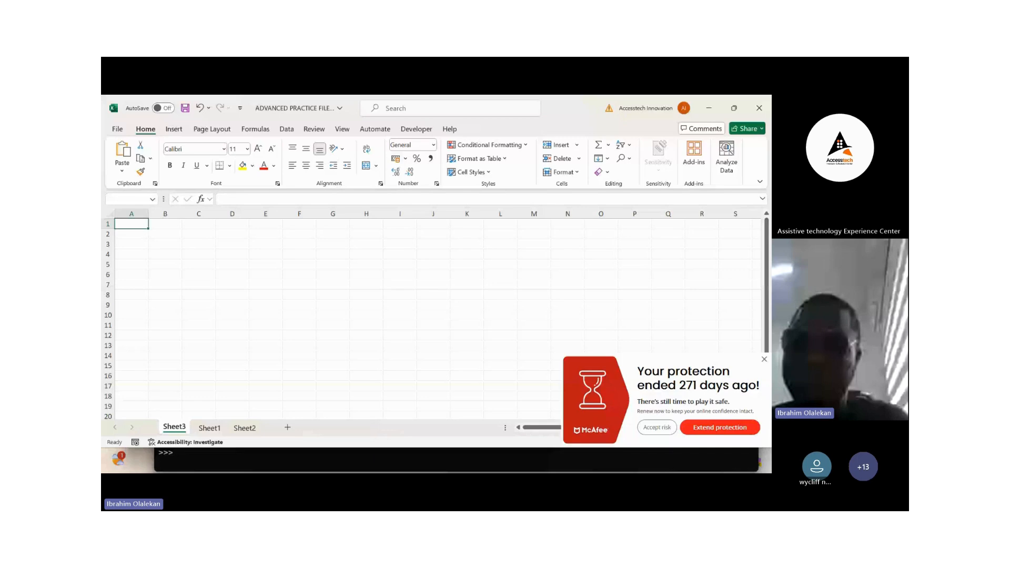
{"action": "type", "text": "Jamiu"}
{"action": "key", "text": "Return"}
{"action": "type", "text": "Nigeria"}
{"action": "key", "text": "Return"}
{"action": "key", "text": "Up"}
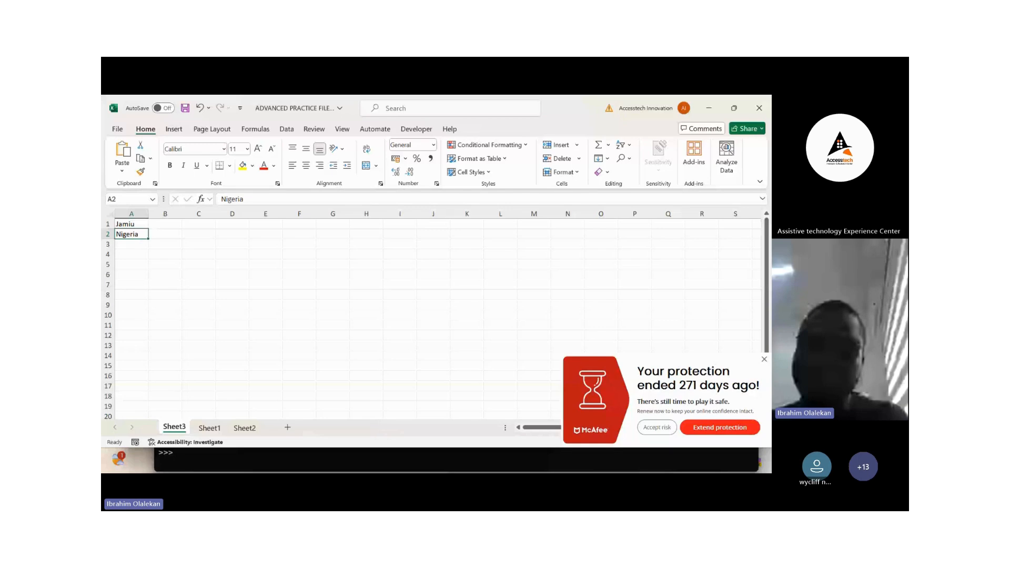
Step: Search the entire workbook instead of the current sheet for the student name already held as the find text
{"action": "key", "text": "ctrl+f"}
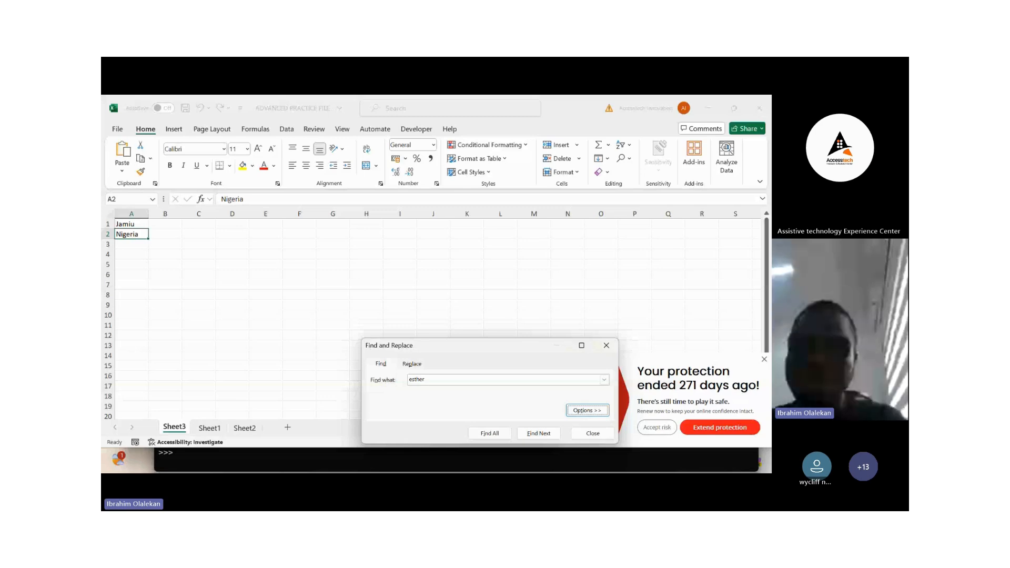
{"action": "key", "text": "Return"}
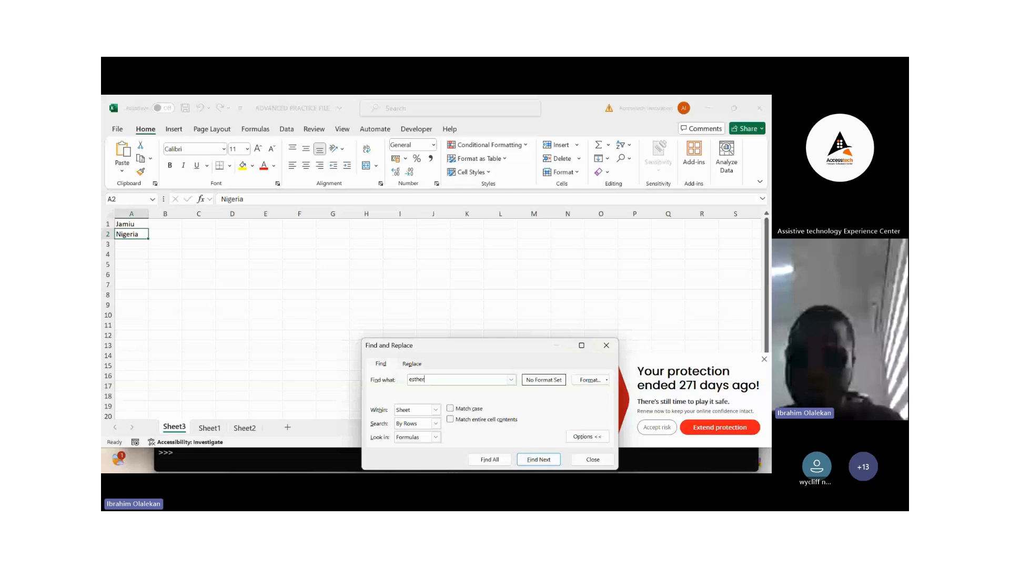
{"action": "key", "text": "Tab"}
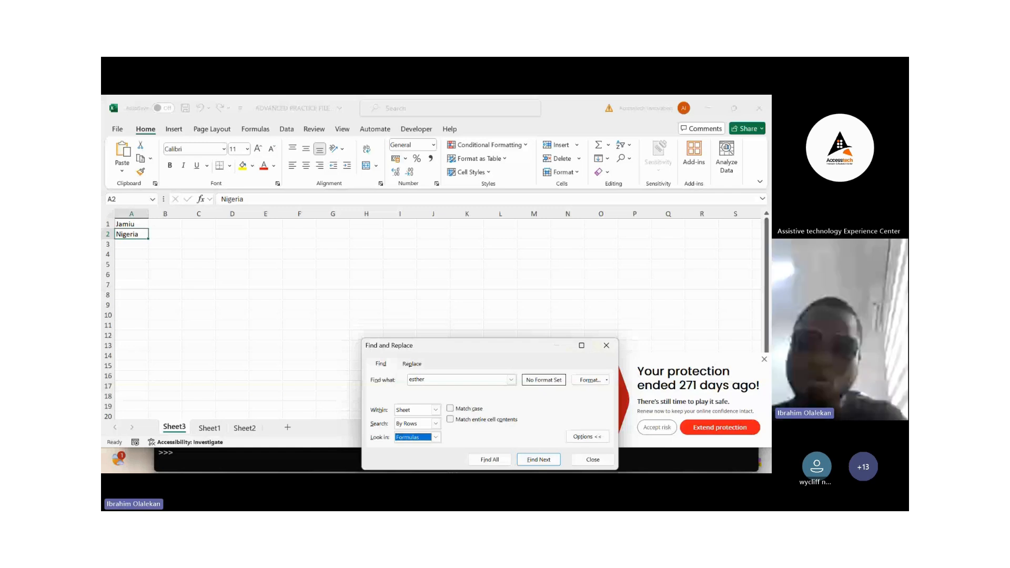
{"action": "key", "text": "shift+Tab"}
{"action": "key", "text": "shift+Tab"}
{"action": "key", "text": "Tab"}
{"action": "key", "text": "Tab"}
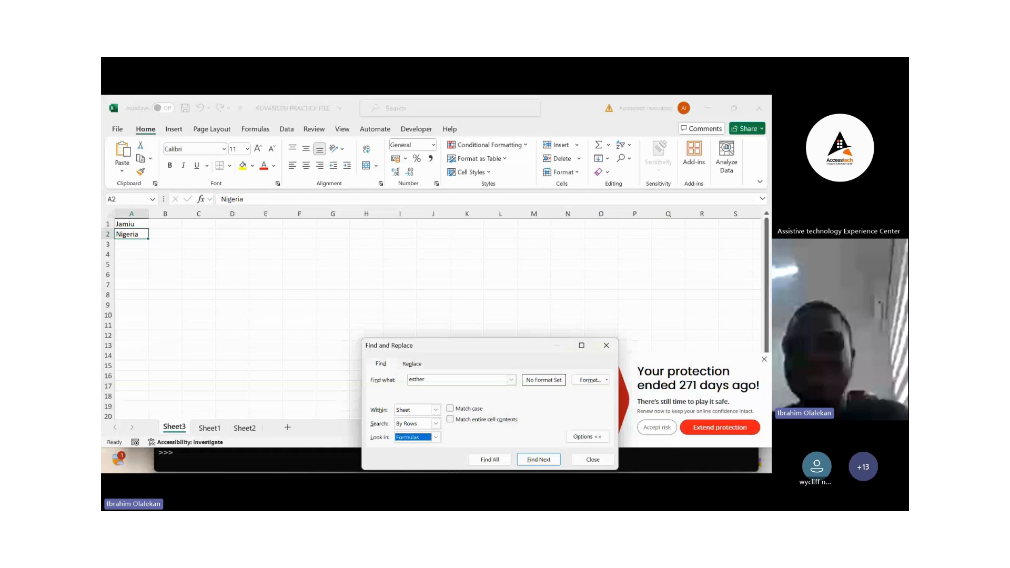
{"action": "key", "text": "shift+Tab"}
{"action": "key", "text": "shift+Tab"}
{"action": "key", "text": "Down"}
{"action": "key", "text": "Return"}
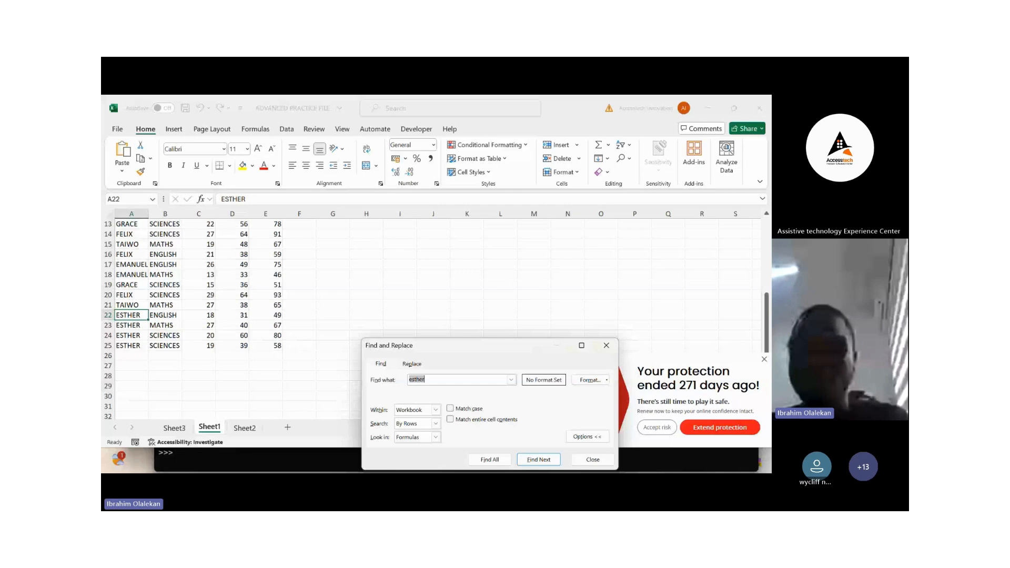
{"action": "key", "text": "Escape"}
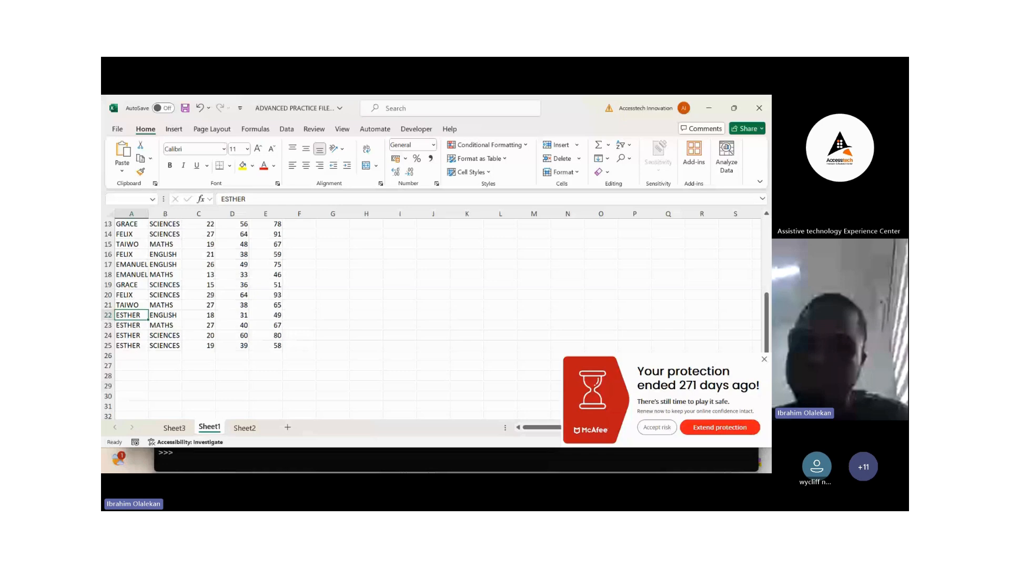
Step: Examine the column headings in row 2 of the students' result table on Sheet1
{"action": "key", "text": "ctrl+Up"}
{"action": "key", "text": "Right"}
{"action": "key", "text": "Right"}
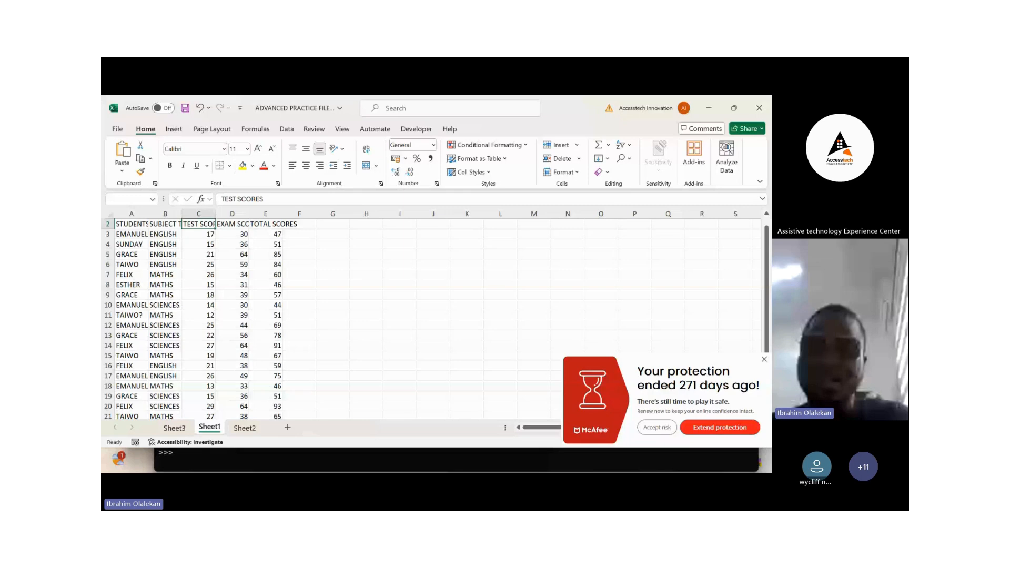
{"action": "left_click", "coordinate": [300, 224]}
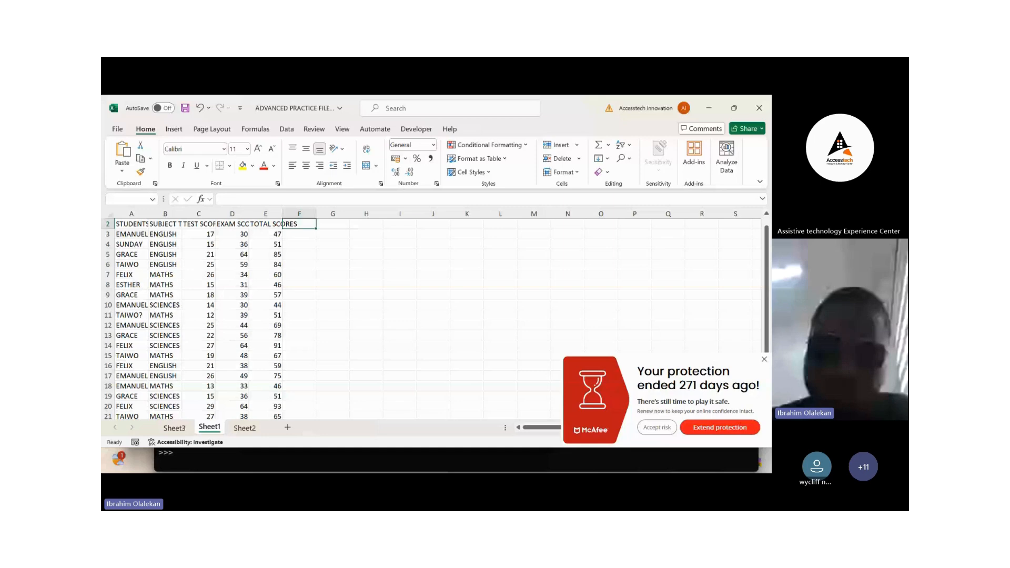
{"action": "key", "text": "ctrl+Home"}
{"action": "key", "text": "Down"}
{"action": "key", "text": "Right"}
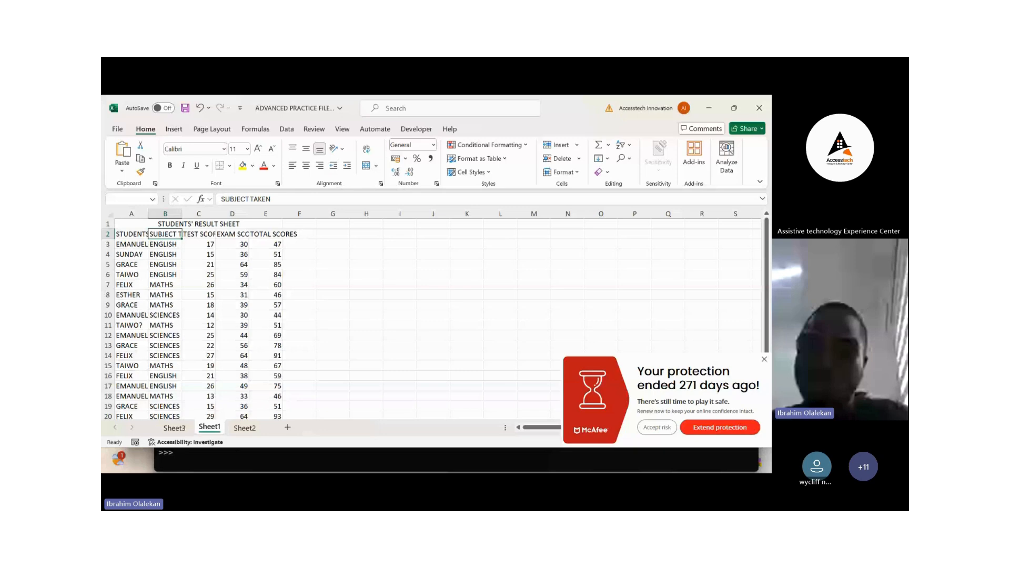
Step: Examine the entries in the SUBJECT TAKEN column down to row 22, and return to its first entry in B3
{"action": "key", "text": "Down"}
{"action": "key", "text": "Down"}
{"action": "key", "text": "Down"}
{"action": "key", "text": "Down"}
{"action": "key", "text": "Down"}
{"action": "key", "text": "Down"}
{"action": "key", "text": "Down"}
{"action": "key", "text": "Down"}
{"action": "key", "text": "Down"}
{"action": "key", "text": "Down"}
{"action": "key", "text": "Down"}
{"action": "key", "text": "Down"}
{"action": "key", "text": "Down"}
{"action": "key", "text": "Down"}
{"action": "key", "text": "Down"}
{"action": "key", "text": "Down"}
{"action": "key", "text": "Down"}
{"action": "key", "text": "Down"}
{"action": "key", "text": "Down"}
{"action": "key", "text": "Down"}
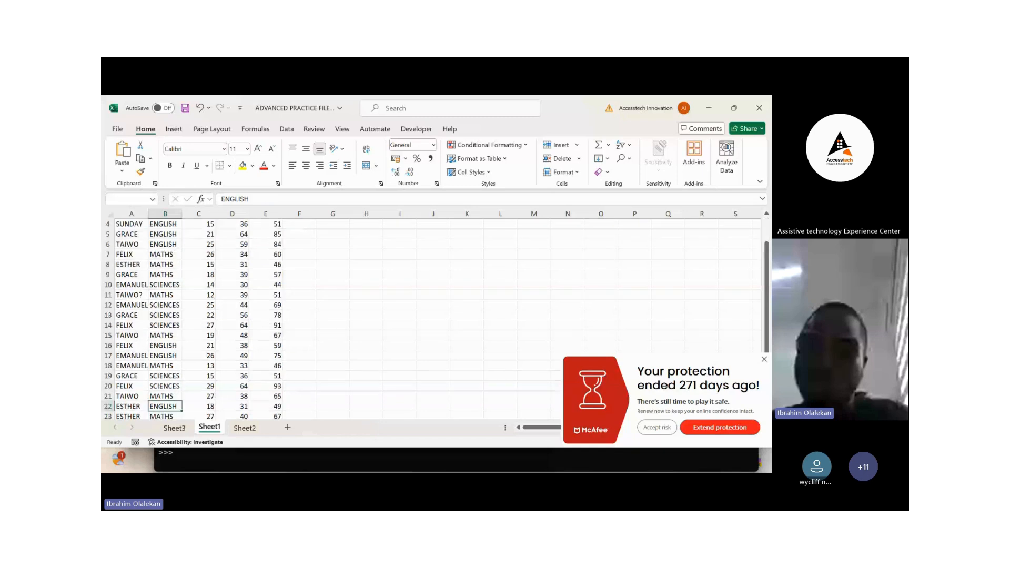
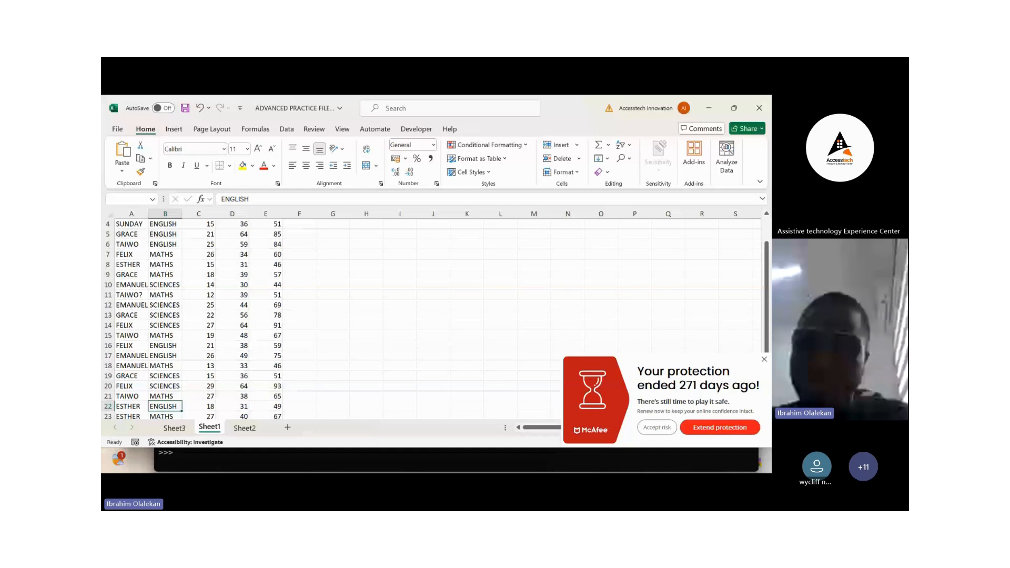
{"action": "key", "text": "Up"}
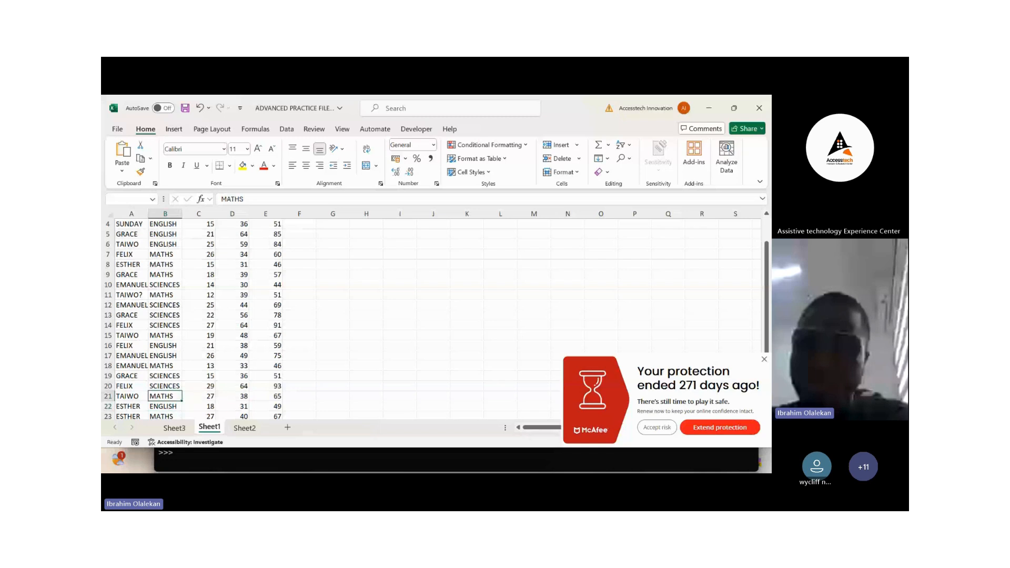
{"action": "key", "text": "Up"}
{"action": "key", "text": "Up"}
{"action": "key", "text": "Up"}
{"action": "key", "text": "Up"}
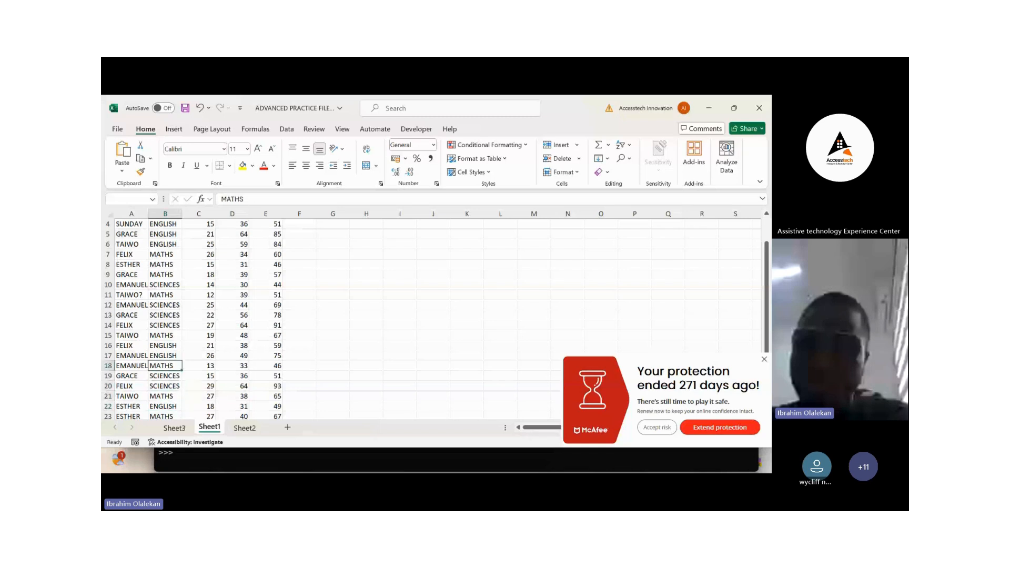
{"action": "key", "text": "ctrl+Up"}
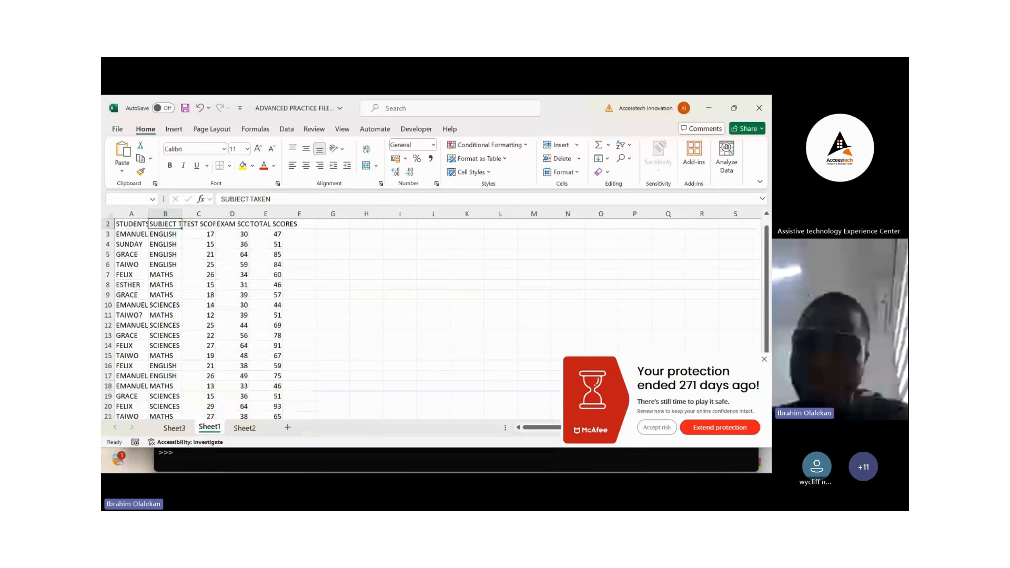
{"action": "key", "text": "Down"}
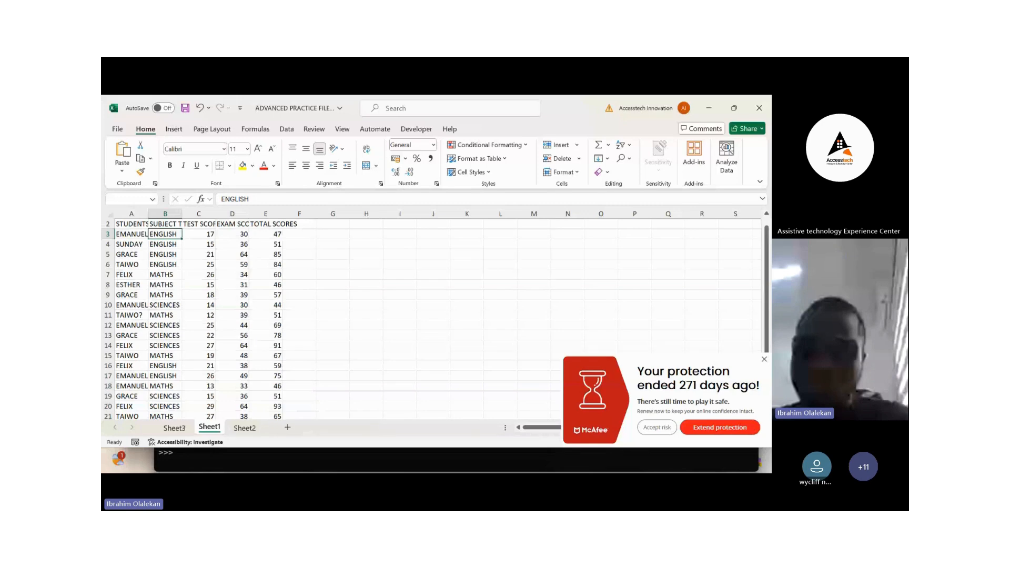
Step: Create a PivotTable on a new worksheet from the students' result table in Sheet1, range A2:E25
{"action": "key", "text": "Left"}
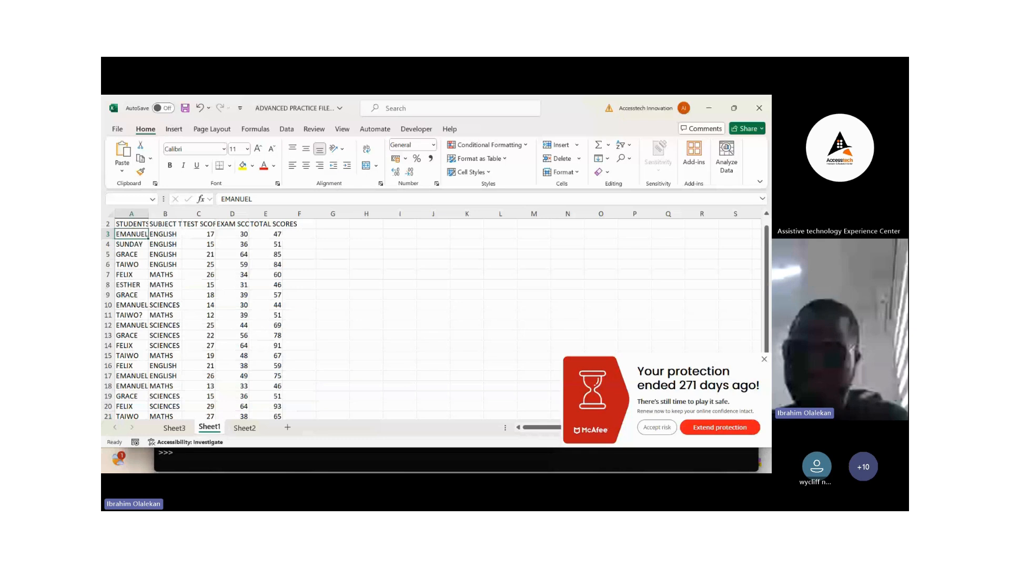
{"action": "key", "text": "Up"}
{"action": "key", "text": "ctrl+shift+End"}
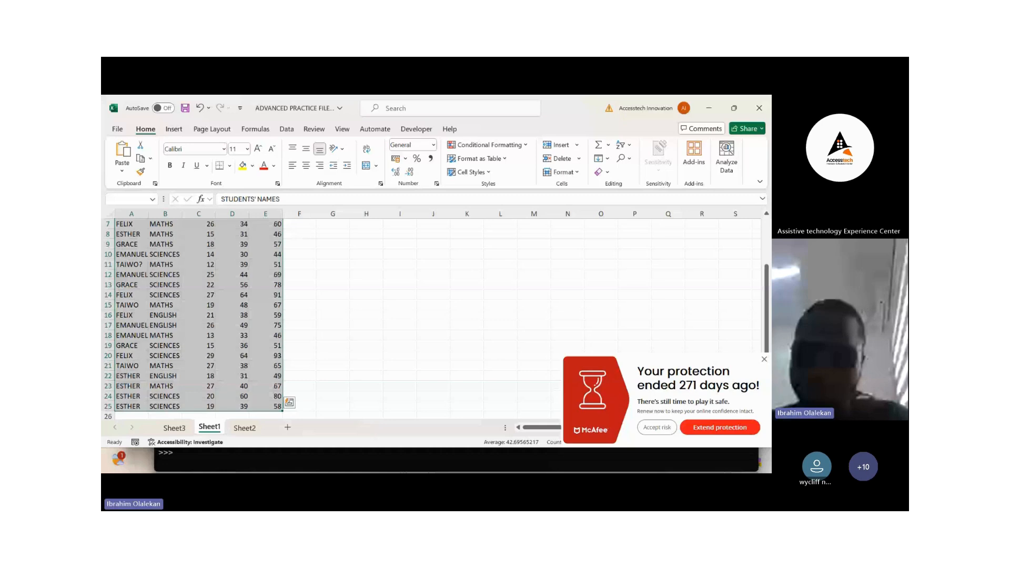
{"action": "key", "text": "alt+n"}
{"action": "key", "text": "Tab"}
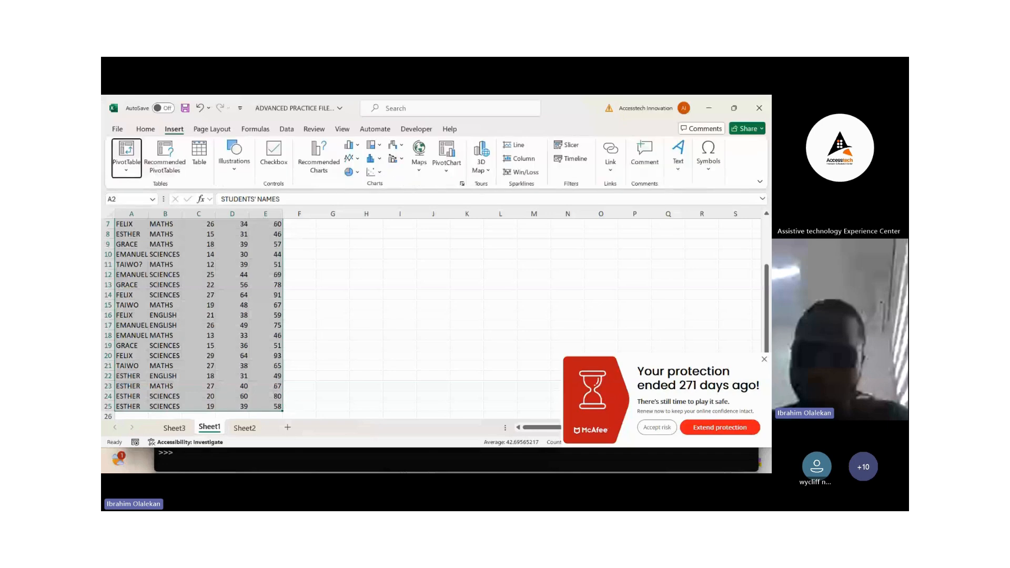
{"action": "key", "text": "Tab"}
{"action": "key", "text": "shift+Tab"}
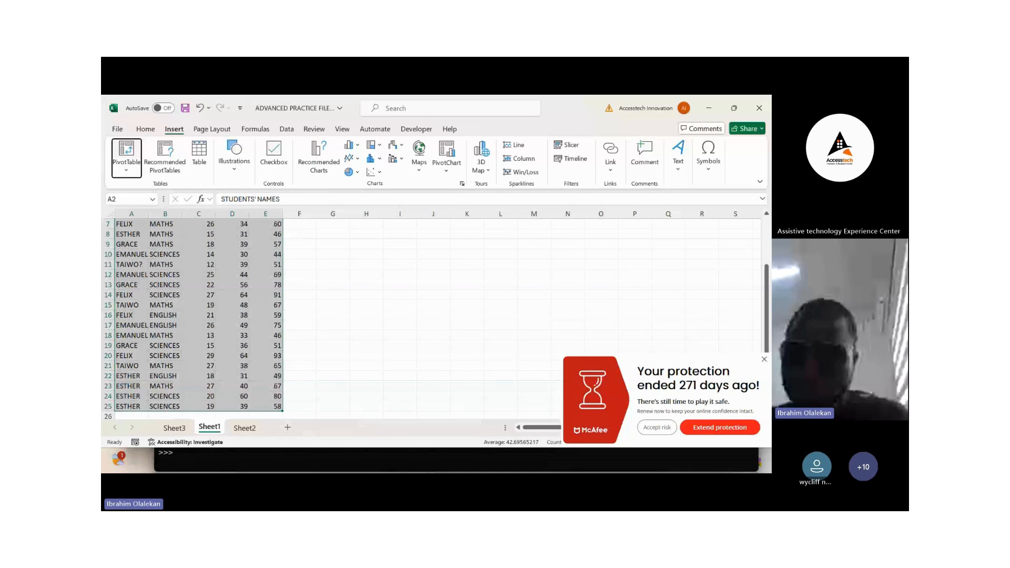
{"action": "key", "text": "Return"}
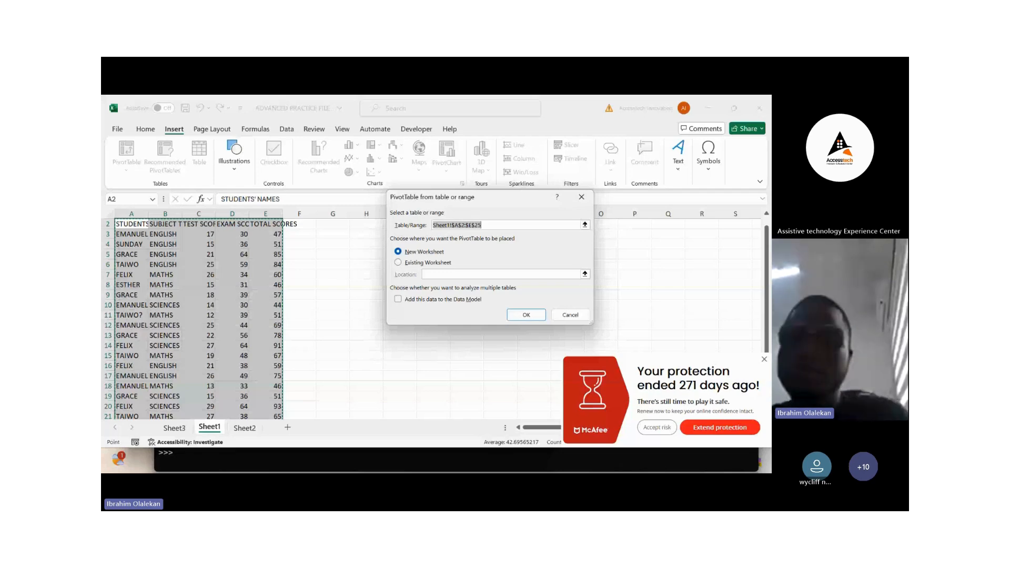
{"action": "key", "text": "Return"}
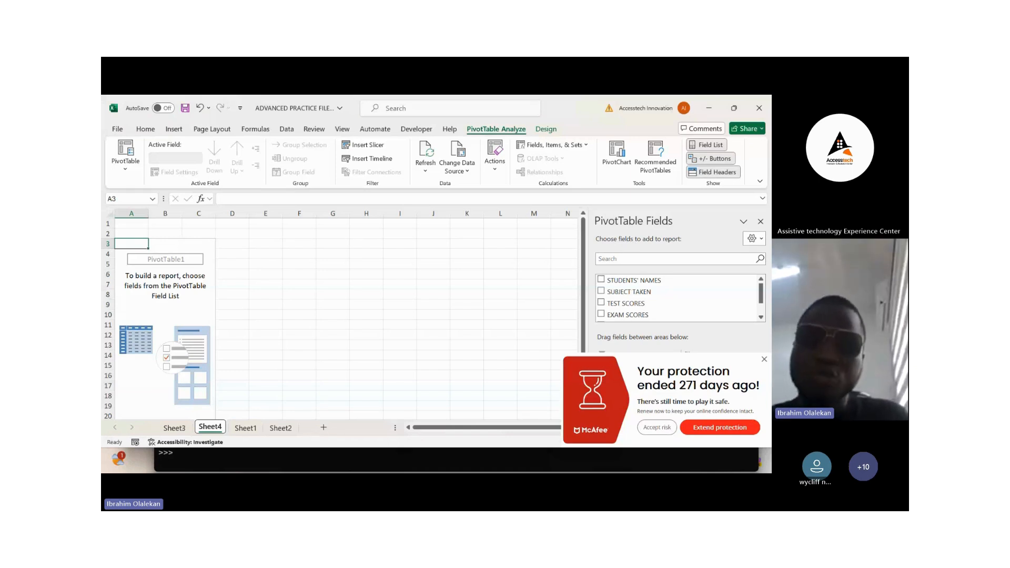
Step: Examine the fields available for the PivotTable, from the students' names through the total scores to the More Tables option
{"action": "key", "text": "F6"}
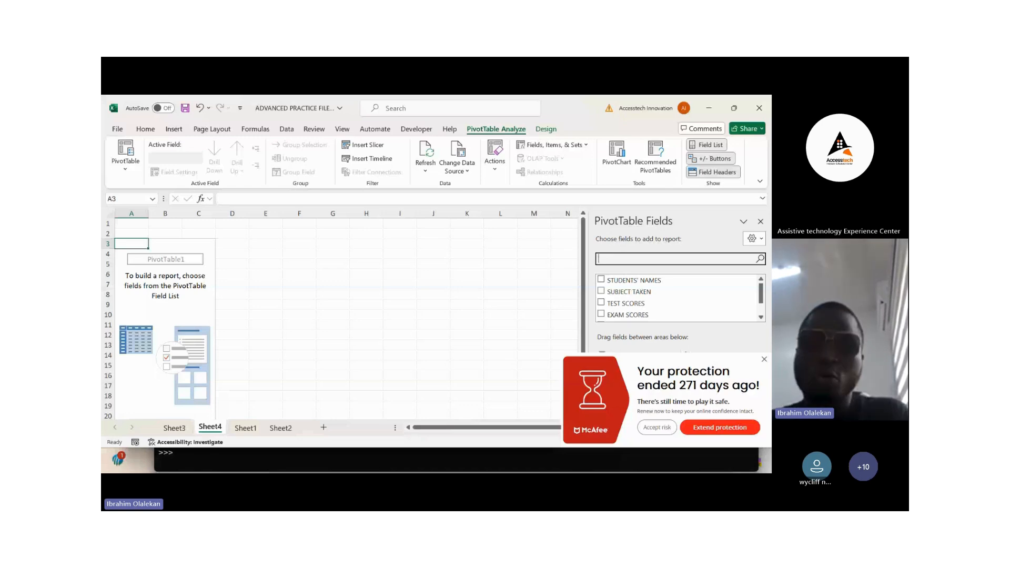
{"action": "key", "text": "Tab"}
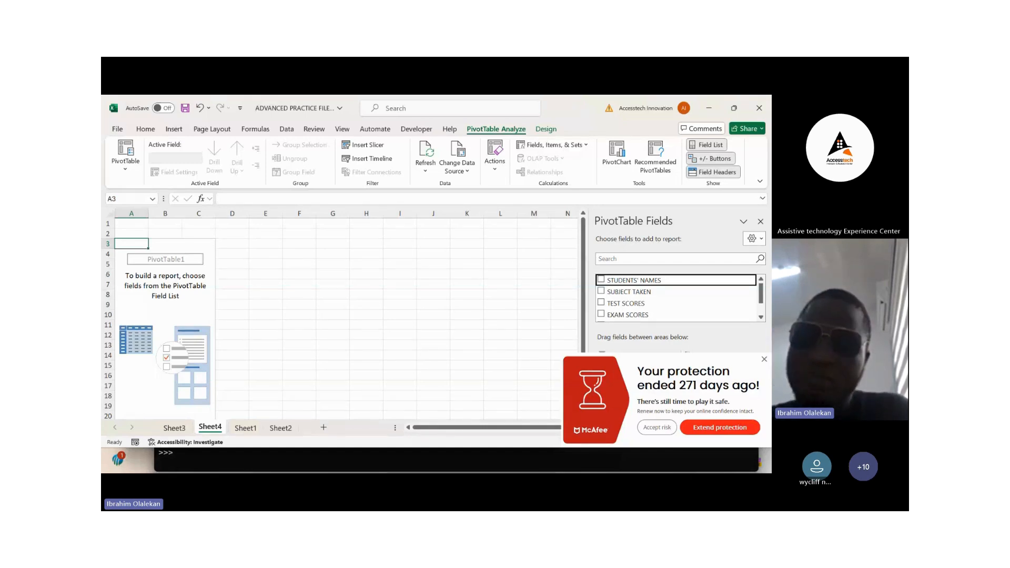
{"action": "key", "text": "Down"}
{"action": "key", "text": "Up"}
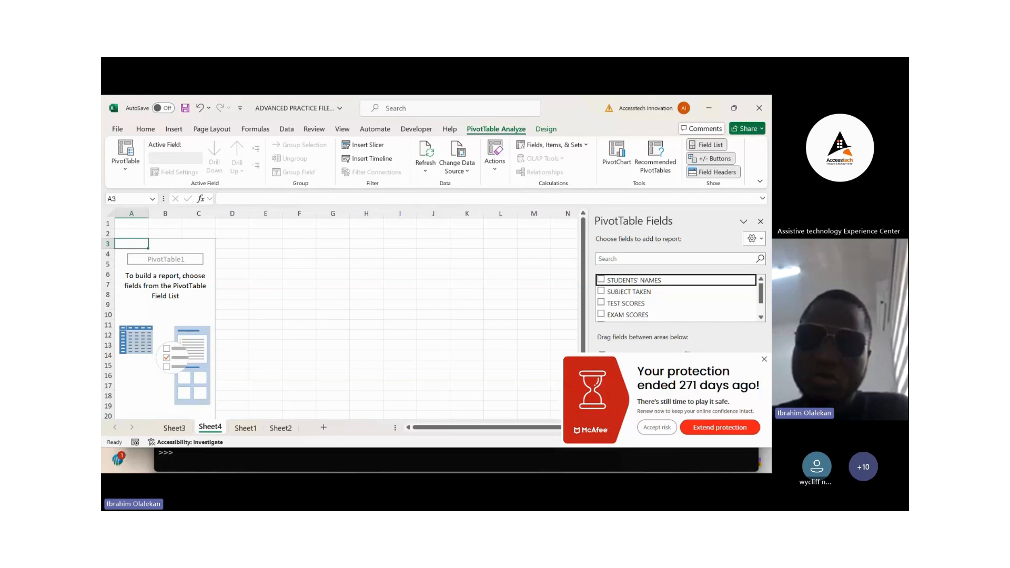
{"action": "key", "text": "Down"}
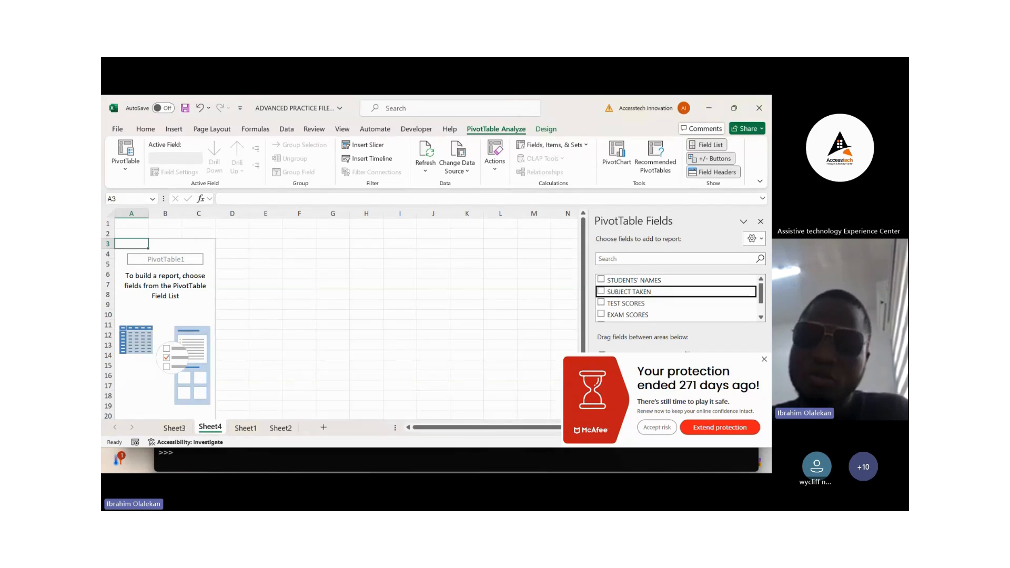
{"action": "key", "text": "Down"}
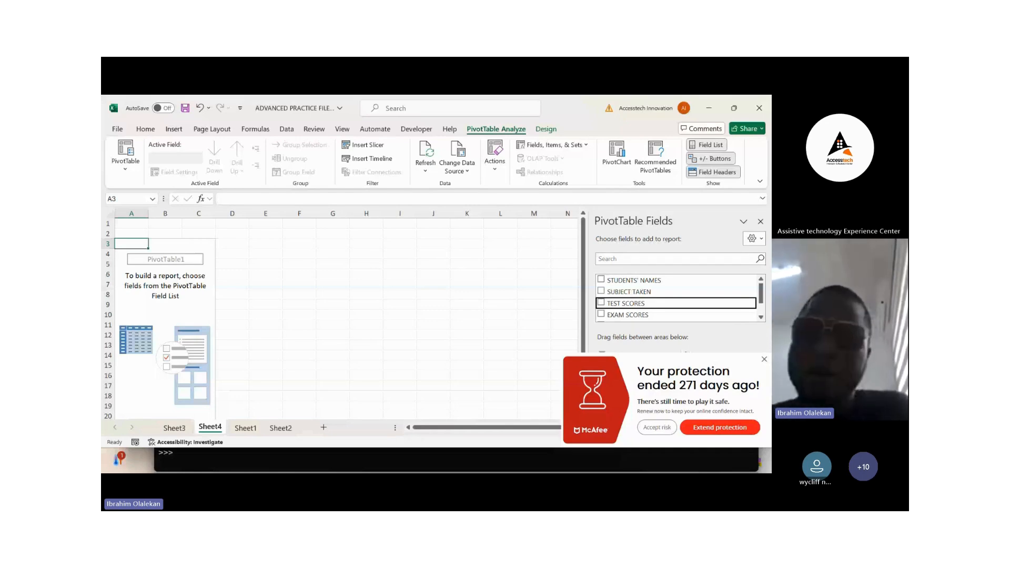
{"action": "key", "text": "Down"}
{"action": "key", "text": "Down"}
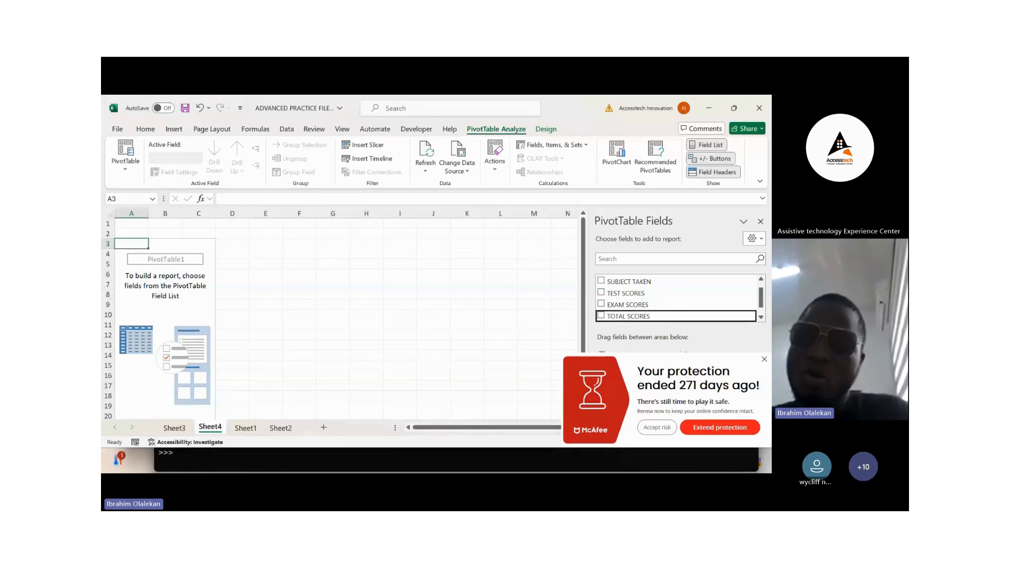
{"action": "key", "text": "Down"}
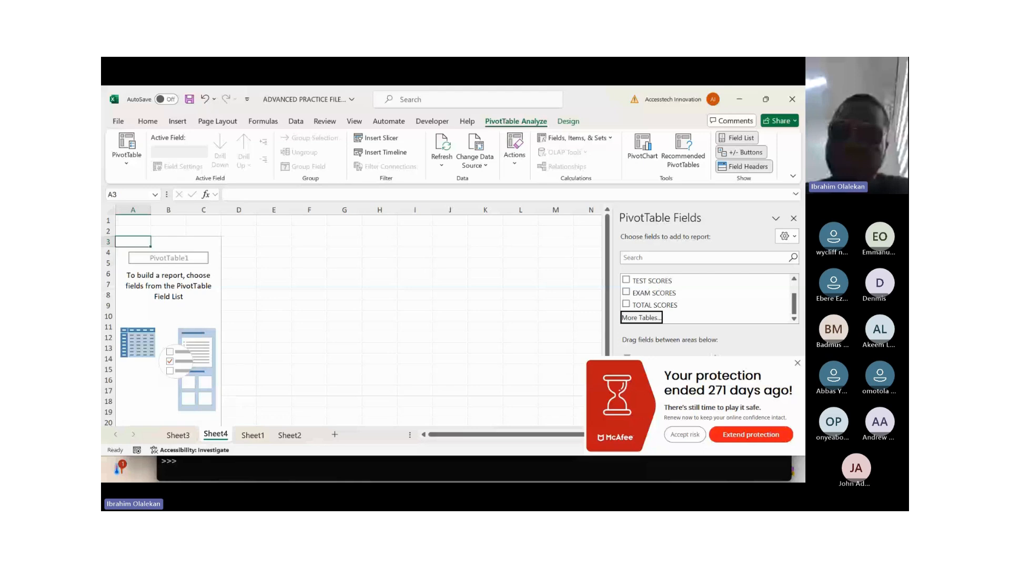
Step: Add the SUBJECT TAKEN field to the PivotTable's column labels
{"action": "key", "text": "Up"}
{"action": "key", "text": "Up"}
{"action": "key", "text": "Up"}
{"action": "key", "text": "Up"}
{"action": "key", "text": "shift+F10"}
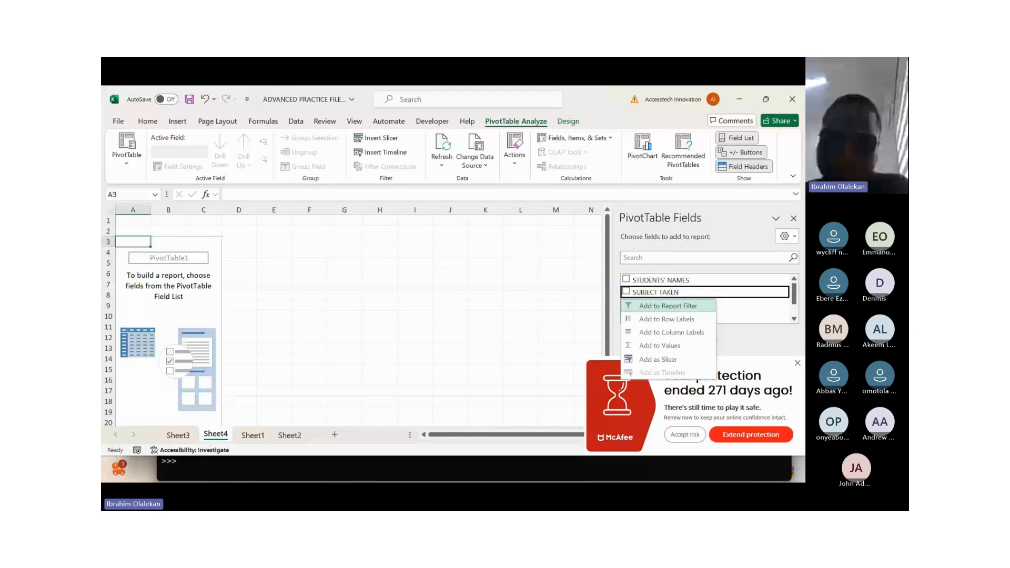
{"action": "key", "text": "Down"}
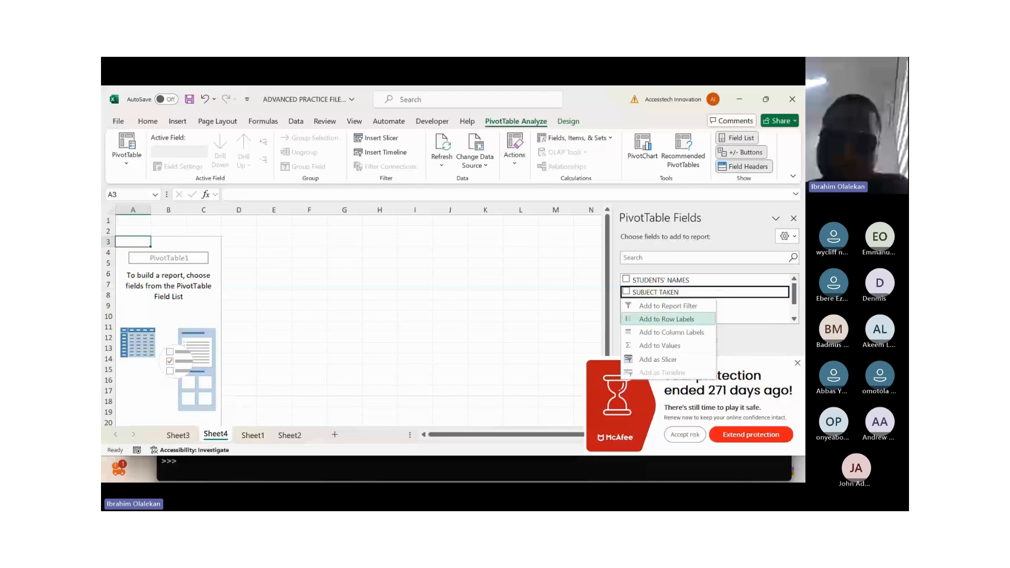
{"action": "key", "text": "Down"}
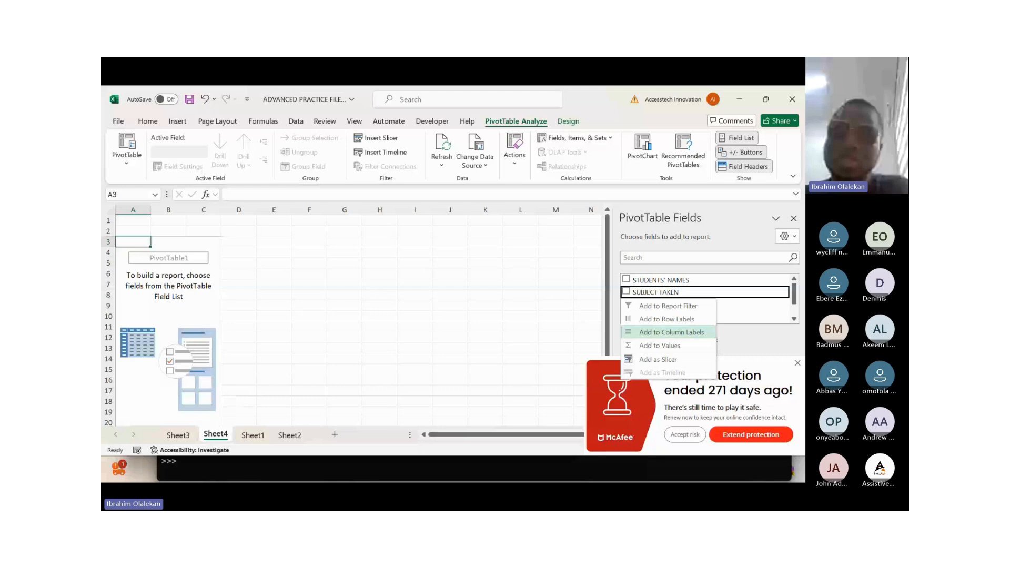
{"action": "left_click", "coordinate": [671, 332]}
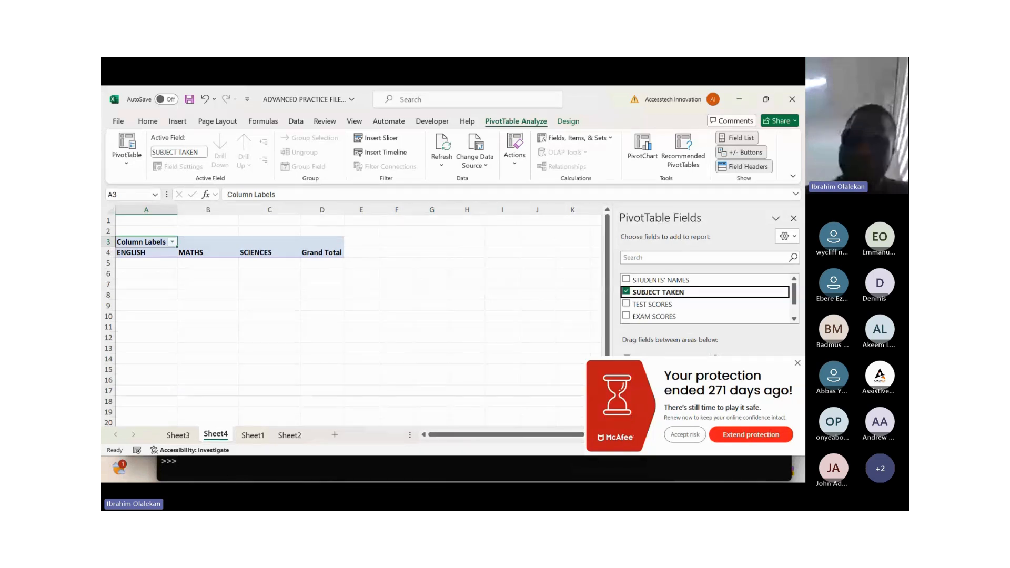
Step: Add the TOTAL SCORES field to the PivotTable's values
{"action": "key", "text": "Down"}
{"action": "key", "text": "Down"}
{"action": "key", "text": "Down"}
{"action": "key", "text": "shift+F10"}
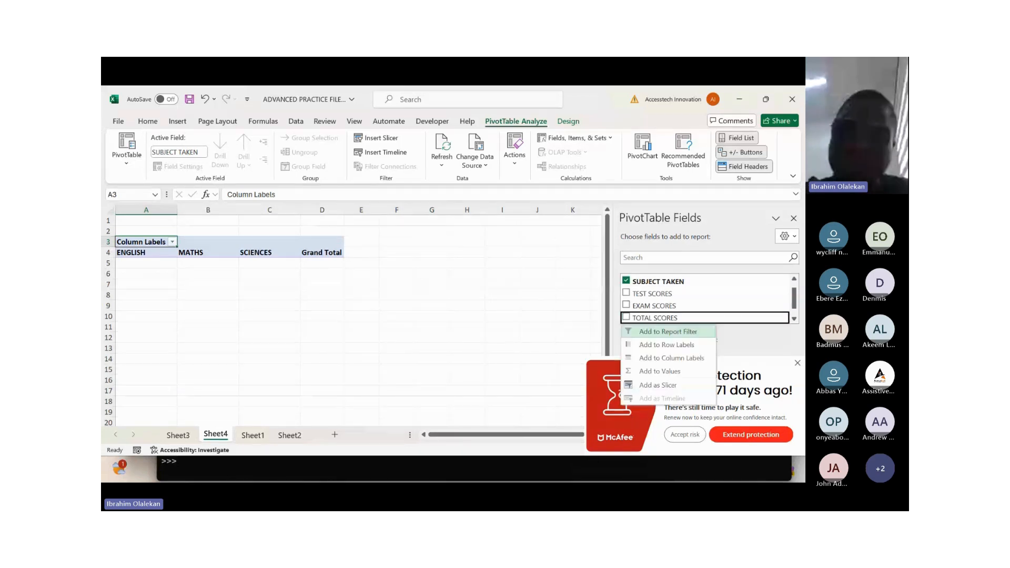
{"action": "key", "text": "Down"}
{"action": "key", "text": "Down"}
{"action": "key", "text": "Down"}
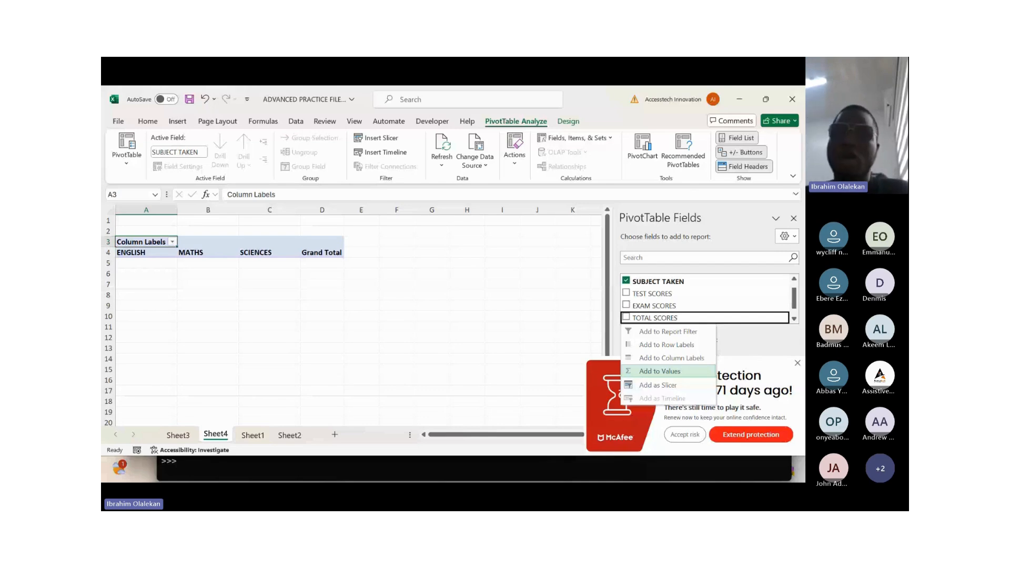
{"action": "left_click", "coordinate": [659, 371]}
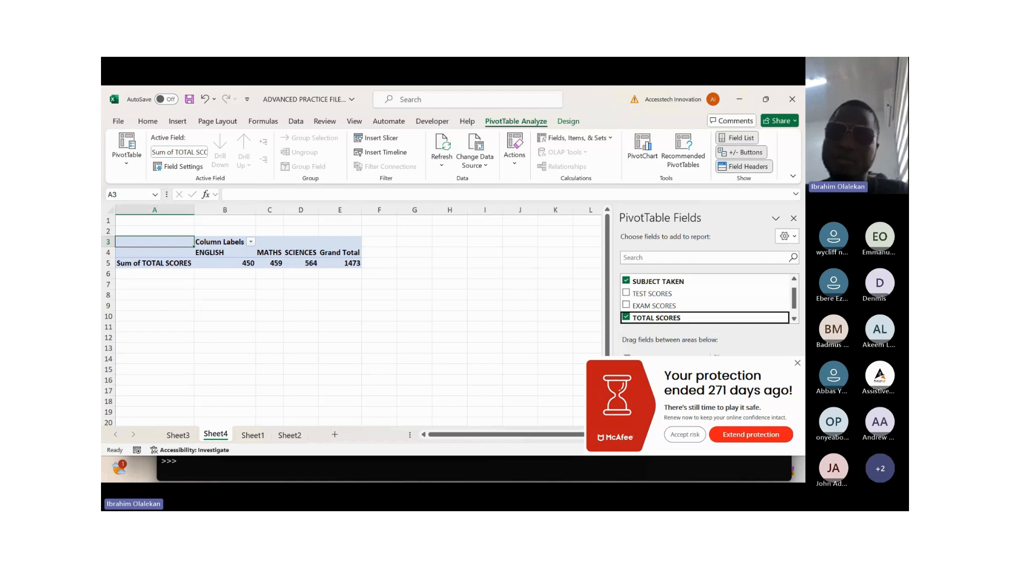
Step: Return to the worksheet from the field list and examine the PivotTable's row labels down to the Sum of TOTAL SCORES row
{"action": "key", "text": "F6"}
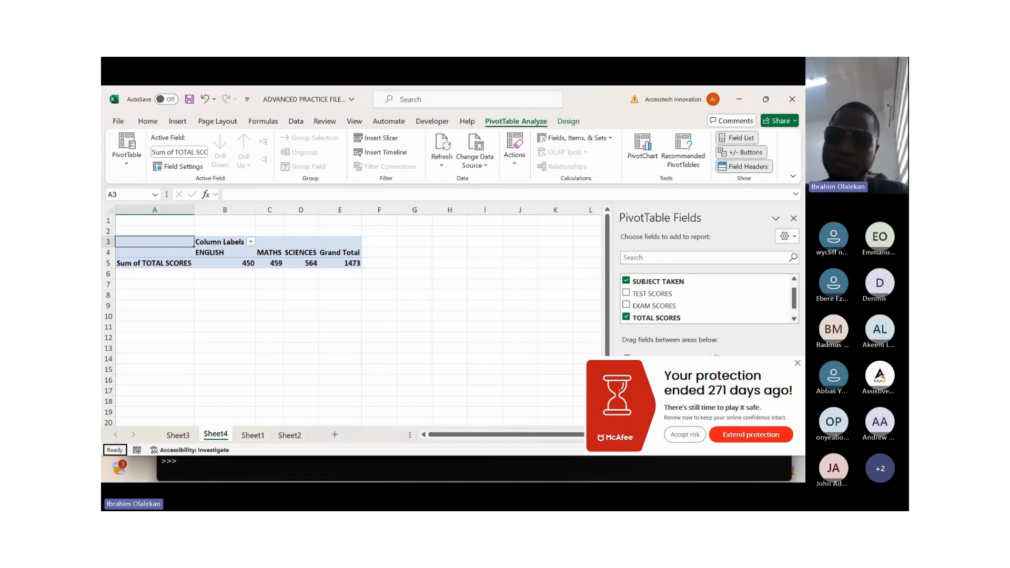
{"action": "key", "text": "F6"}
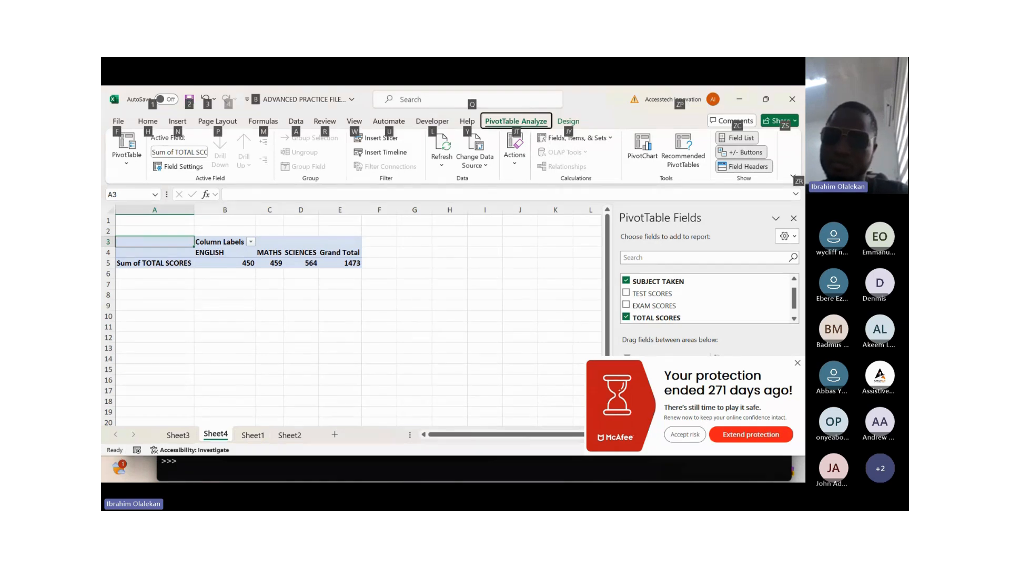
{"action": "key", "text": "F6"}
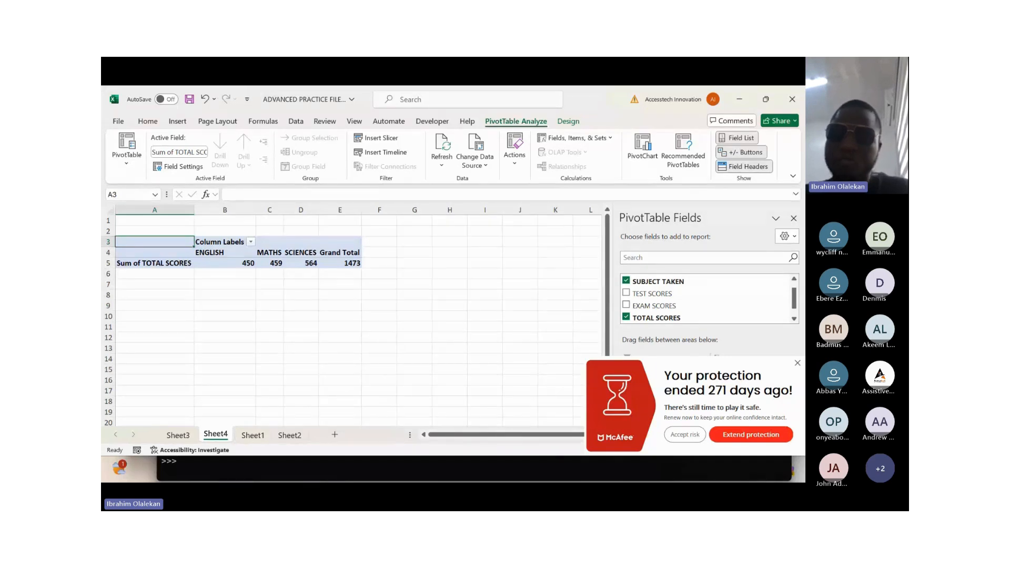
{"action": "key", "text": "Down"}
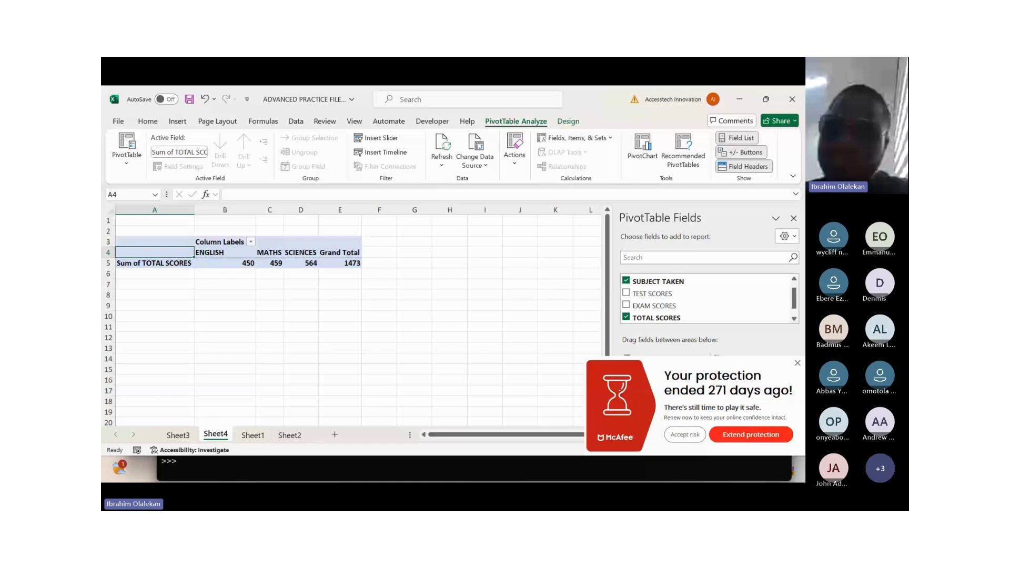
{"action": "left_click", "coordinate": [154, 263]}
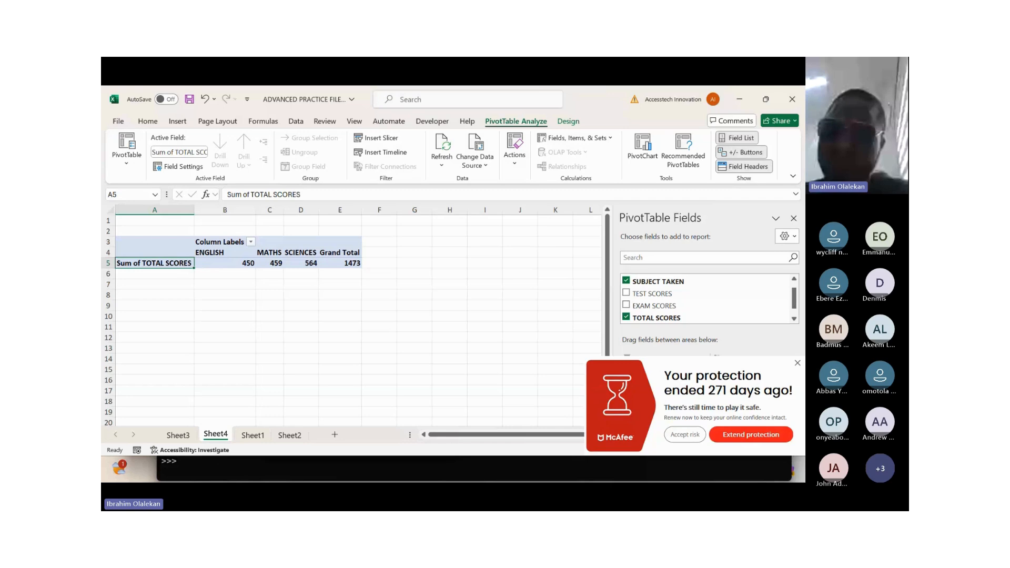
{"action": "key", "text": "Down"}
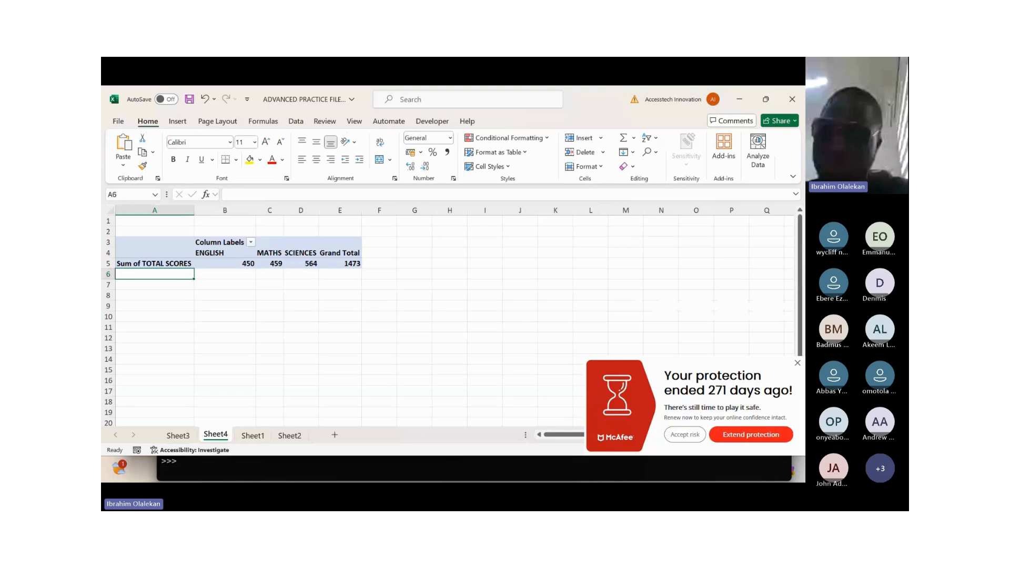
Step: Summarize the PivotTable's TOTAL SCORES values by Count and check the grand total
{"action": "right_click", "coordinate": [317, 264]}
{"action": "mouse_move", "coordinate": [363, 378]}
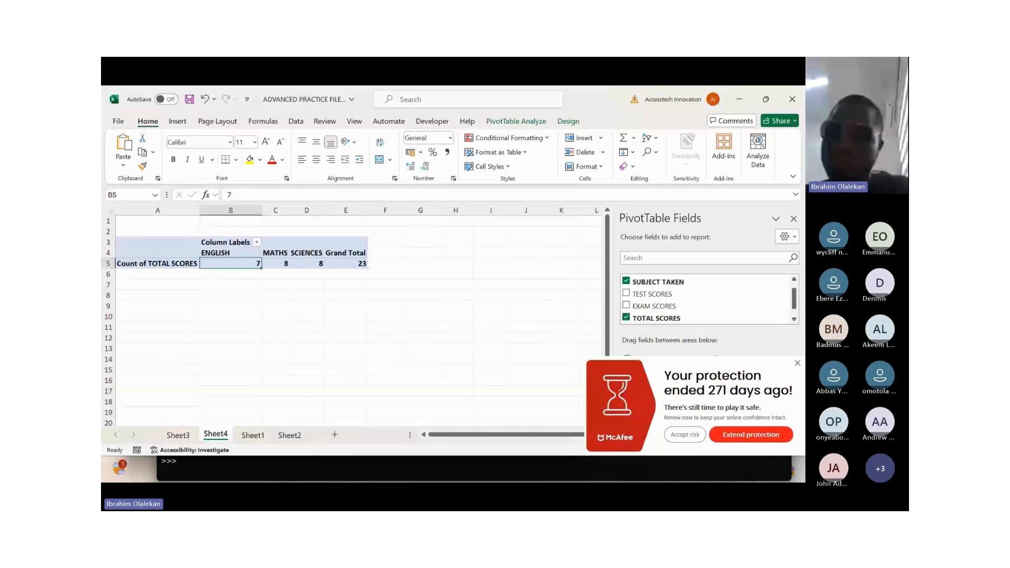
{"action": "left_click", "coordinate": [307, 253]}
{"action": "left_click", "coordinate": [345, 253]}
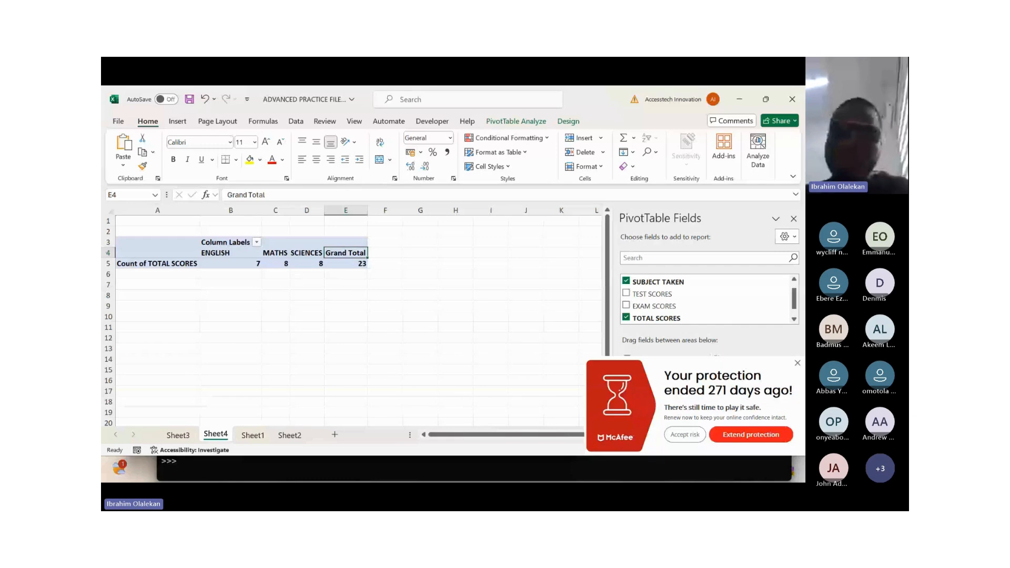
{"action": "left_click", "coordinate": [345, 263]}
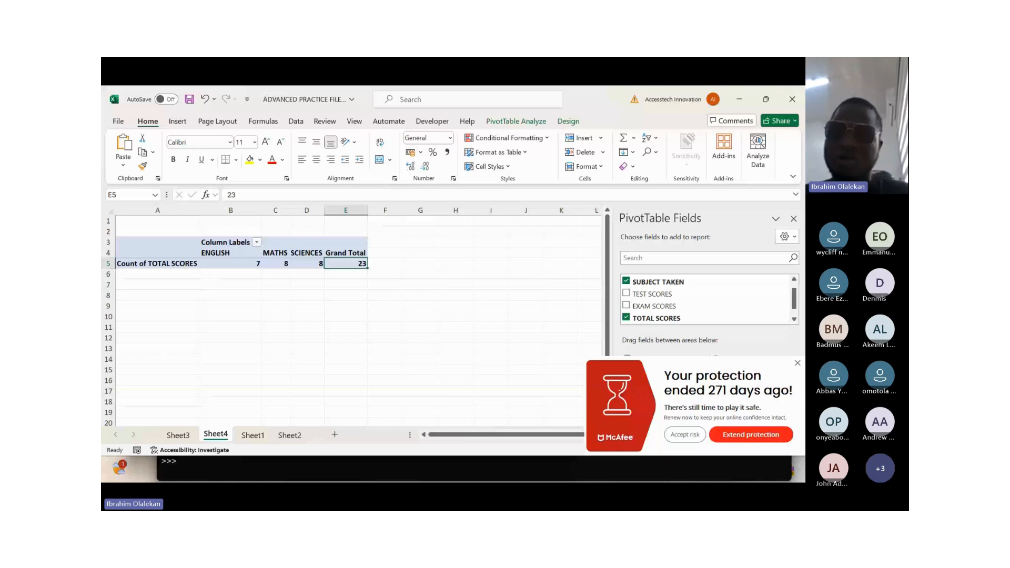
Step: Summarize the PivotTable's TOTAL SCORES values by Average
{"action": "key", "text": "Left"}
{"action": "key", "text": "Left"}
{"action": "key", "text": "shift+F10"}
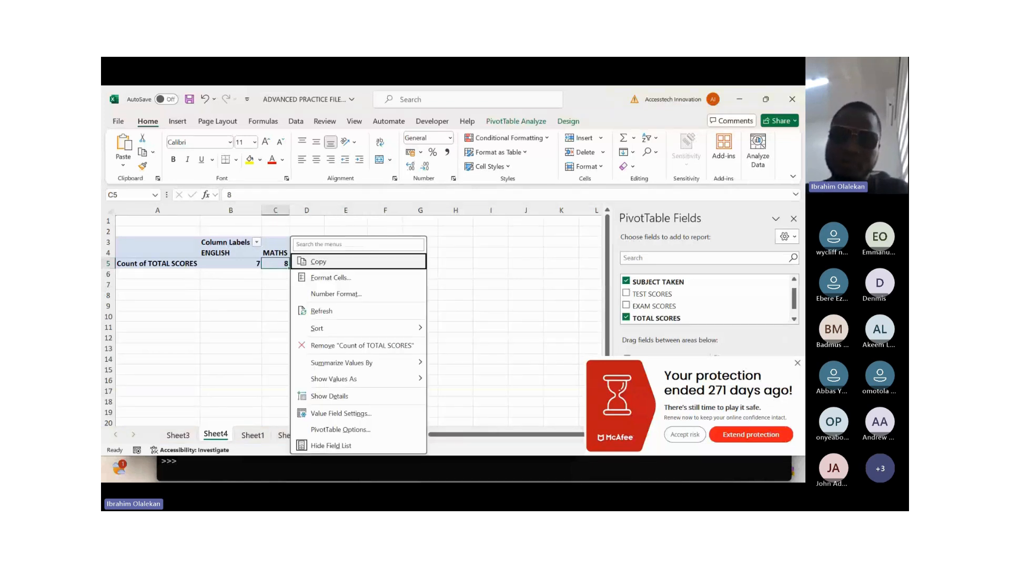
{"action": "key", "text": "Up"}
{"action": "key", "text": "Up"}
{"action": "key", "text": "Up"}
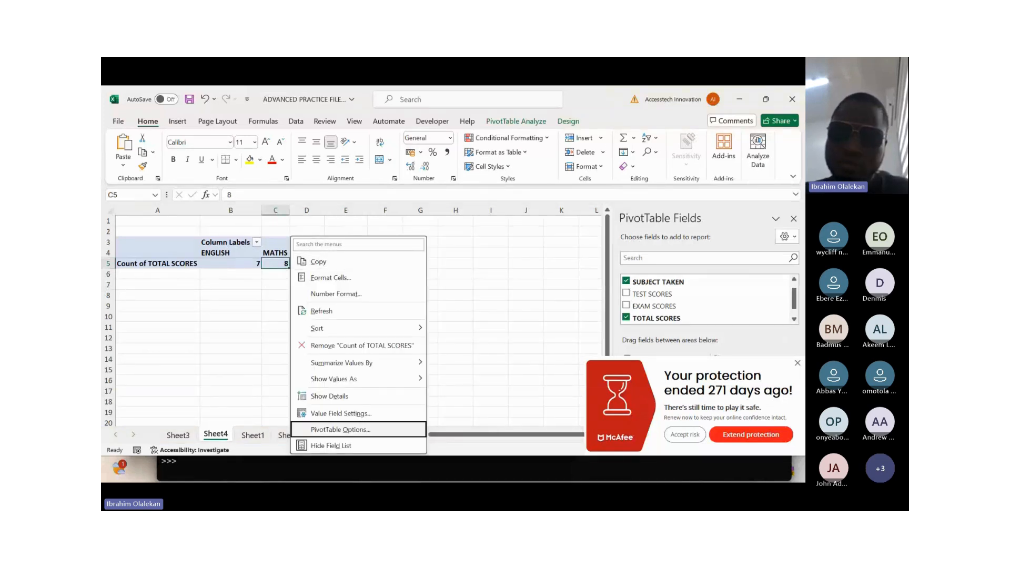
{"action": "key", "text": "Up"}
{"action": "key", "text": "Up"}
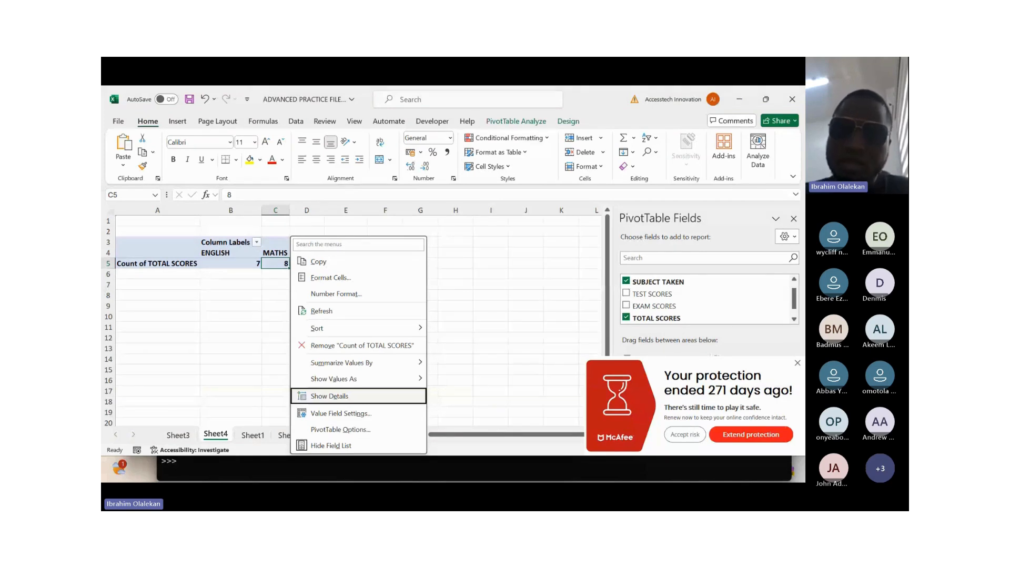
{"action": "key", "text": "Up"}
{"action": "key", "text": "Up"}
{"action": "key", "text": "Right"}
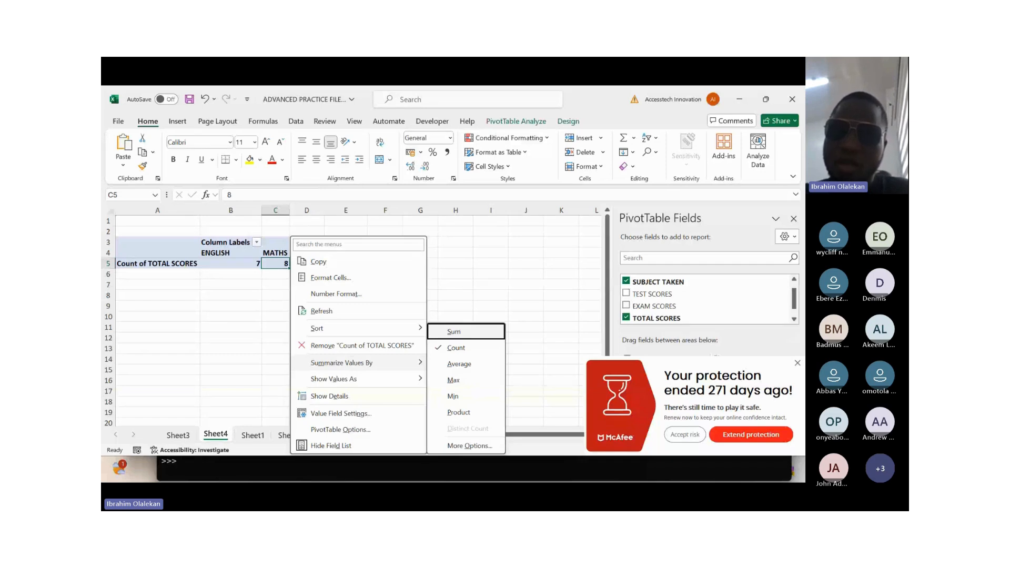
{"action": "key", "text": "Down"}
{"action": "key", "text": "Down"}
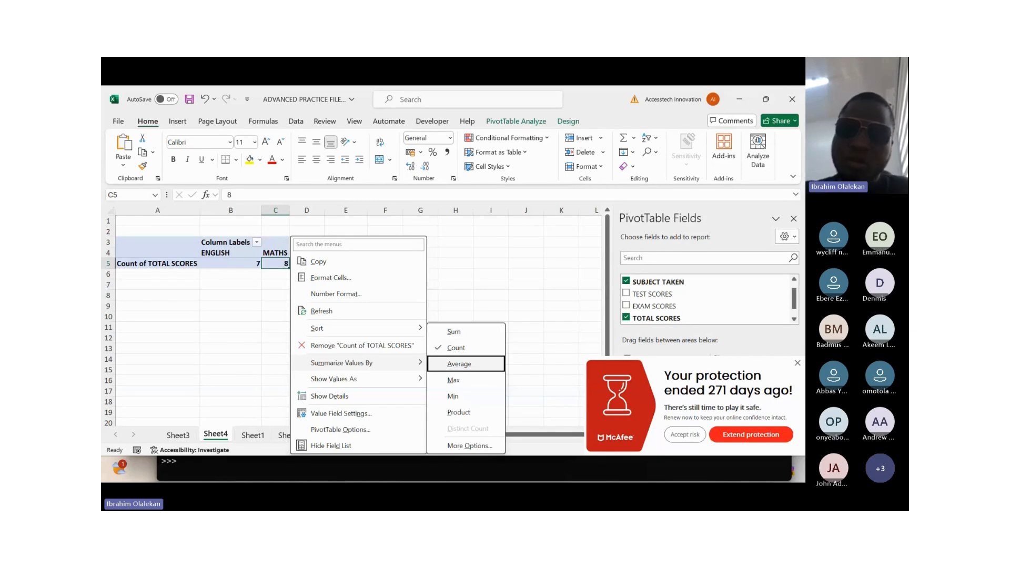
{"action": "key", "text": "Return"}
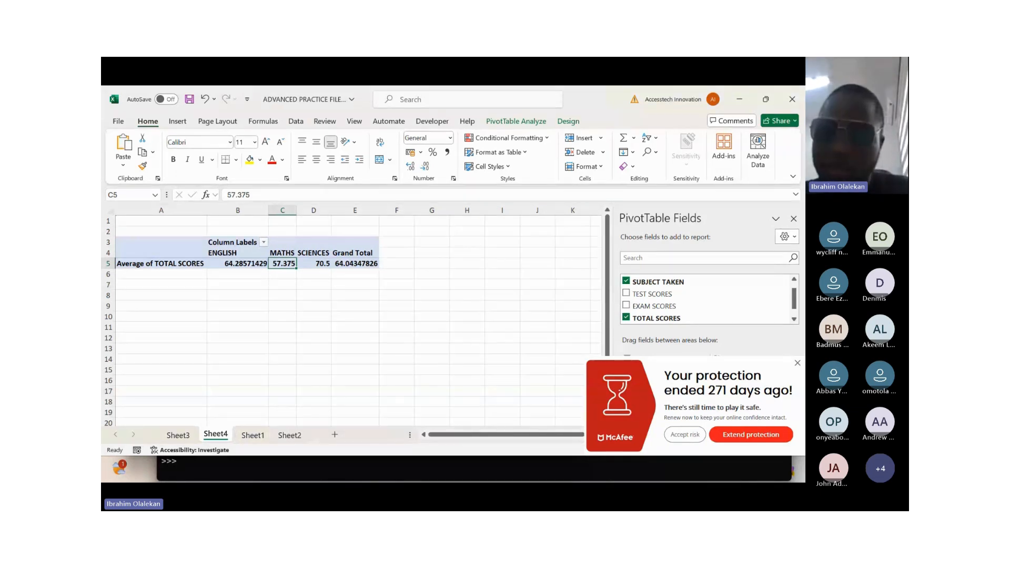
Step: Examine the average total scores for the ENGLISH and MATHS columns in the PivotTable
{"action": "left_click", "coordinate": [282, 253]}
{"action": "left_click", "coordinate": [161, 253]}
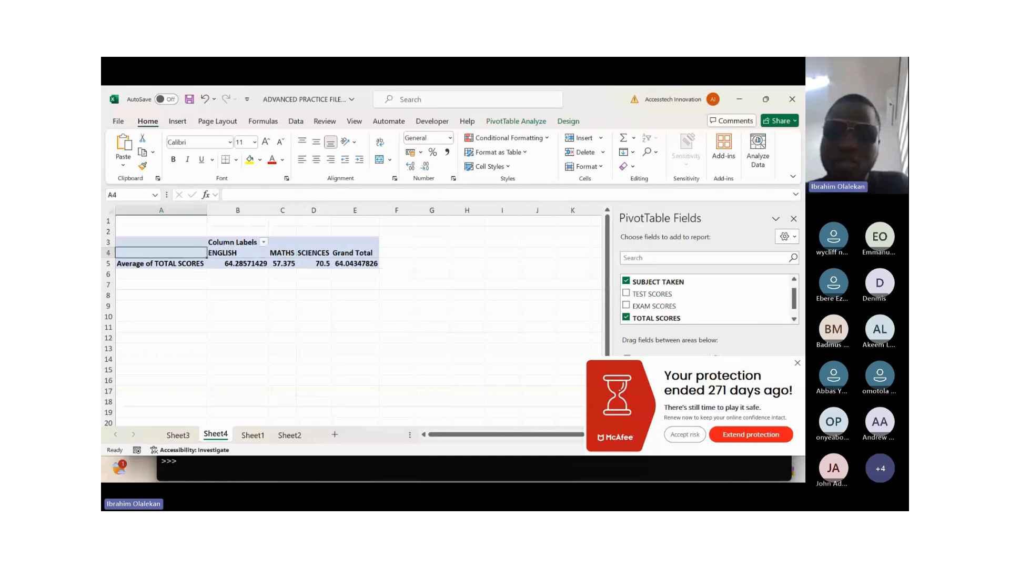
{"action": "left_click", "coordinate": [238, 253]}
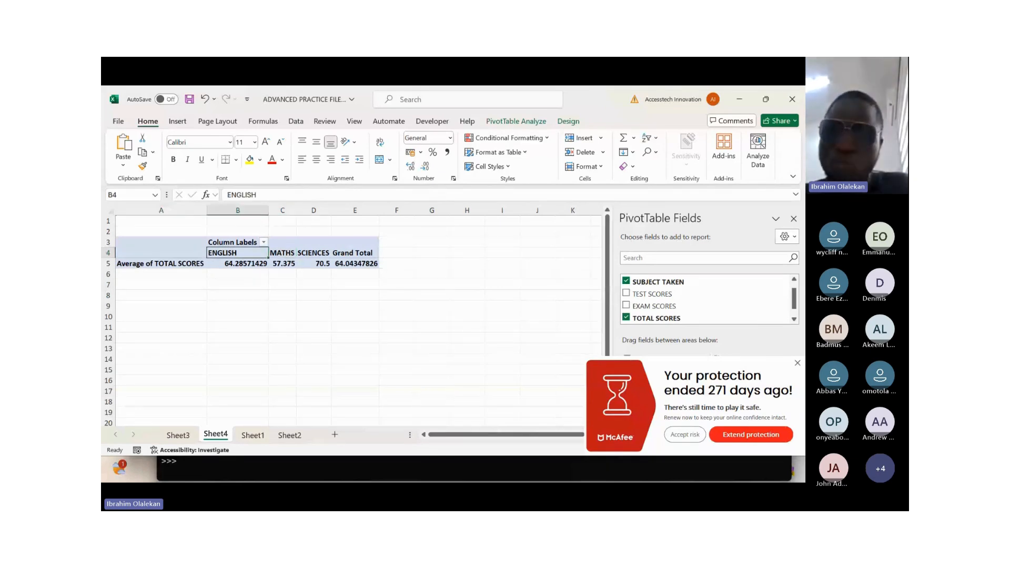
{"action": "left_click", "coordinate": [238, 263]}
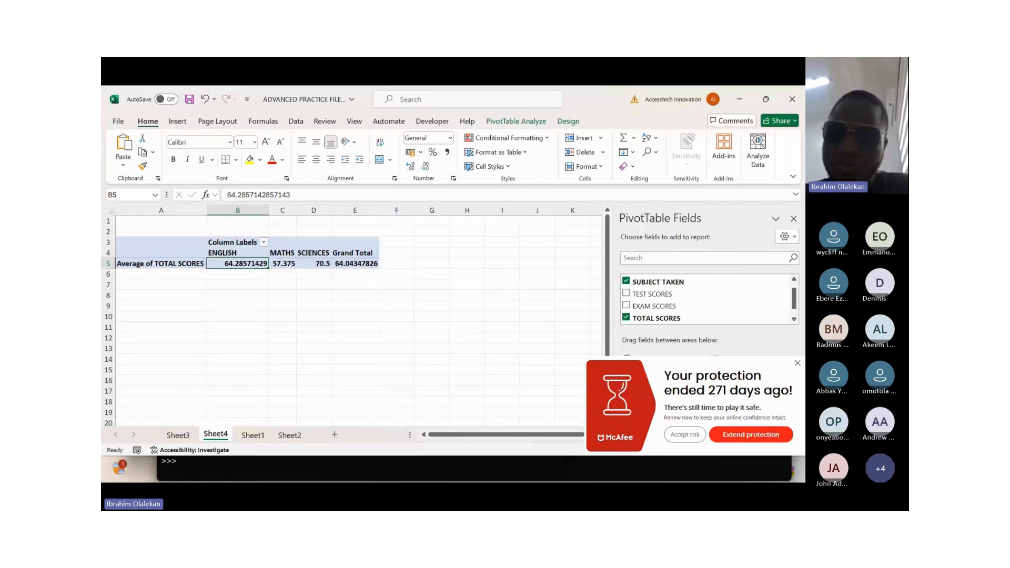
{"action": "key", "text": "Up"}
{"action": "key", "text": "Right"}
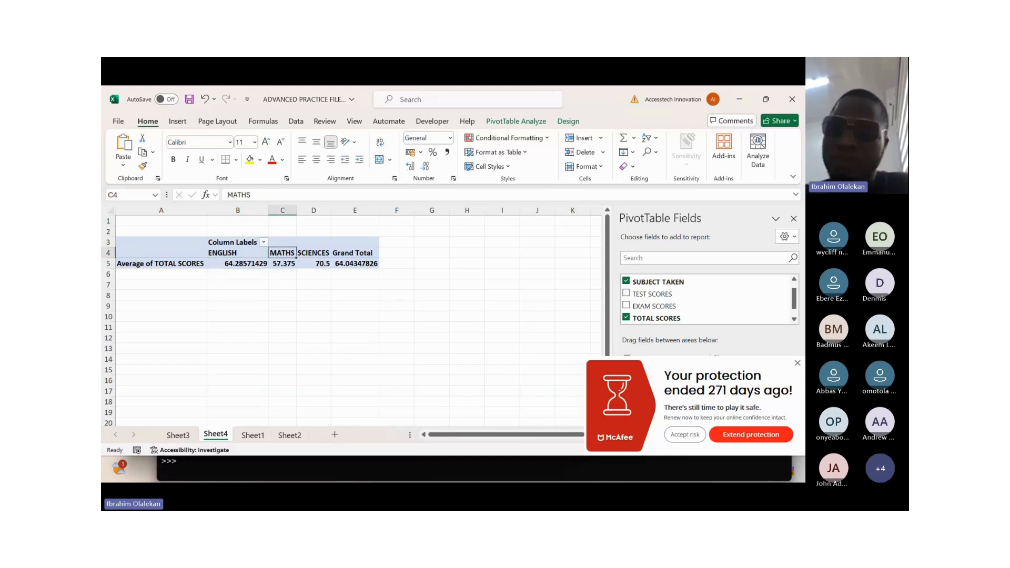
{"action": "key", "text": "Down"}
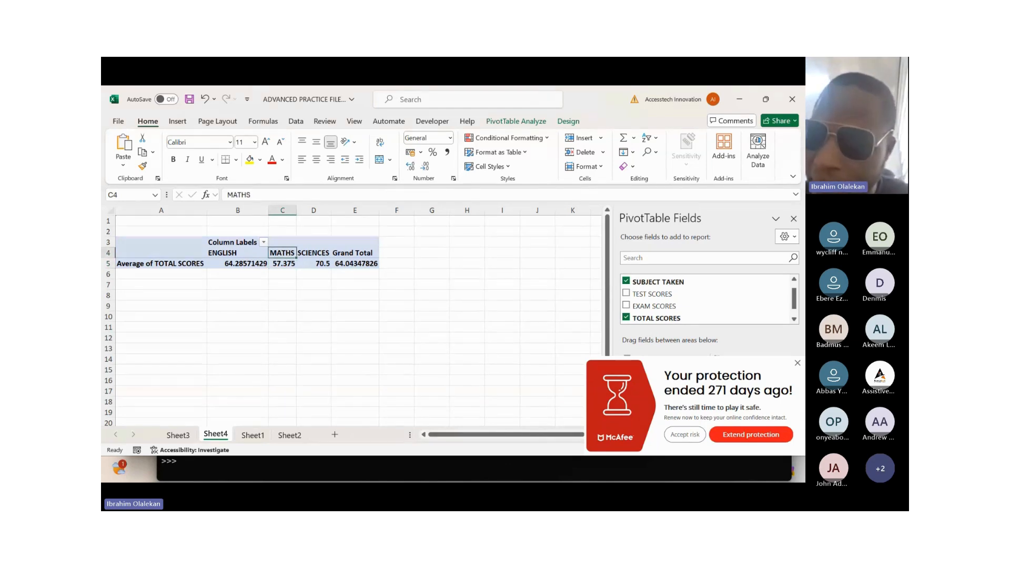
Step: Go to Sheet1 and examine the result table's column headings from EXAM SCORES back to STUDENTS' NAMES
{"action": "key", "text": "ctrl+Page_Up"}
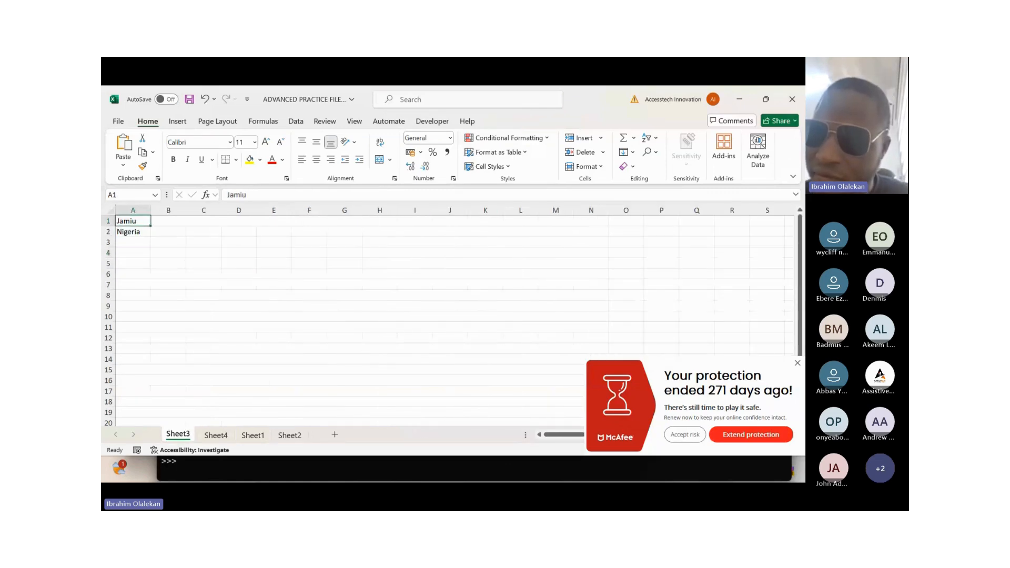
{"action": "key", "text": "ctrl+Page_Down"}
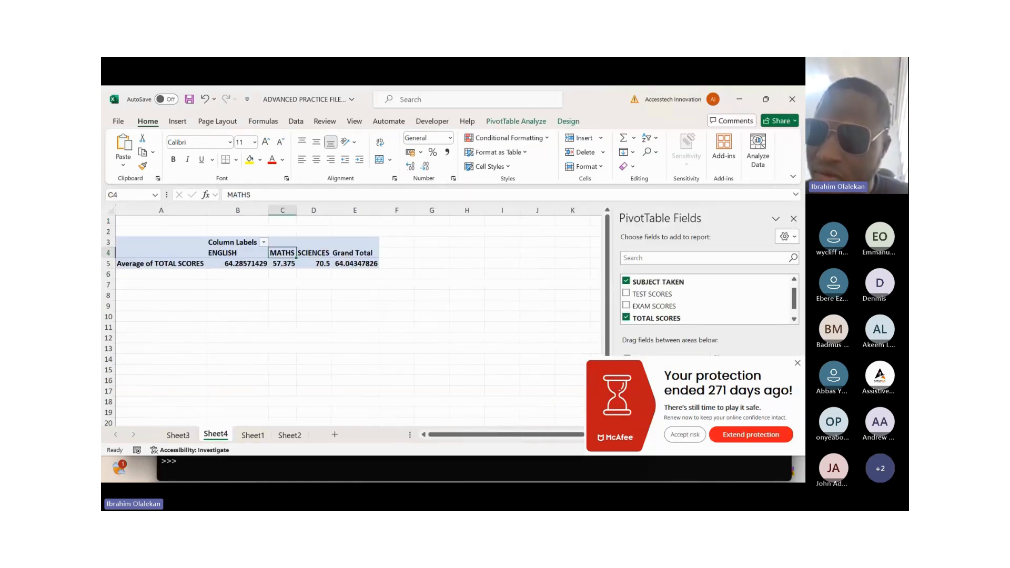
{"action": "key", "text": "ctrl+Page_Up"}
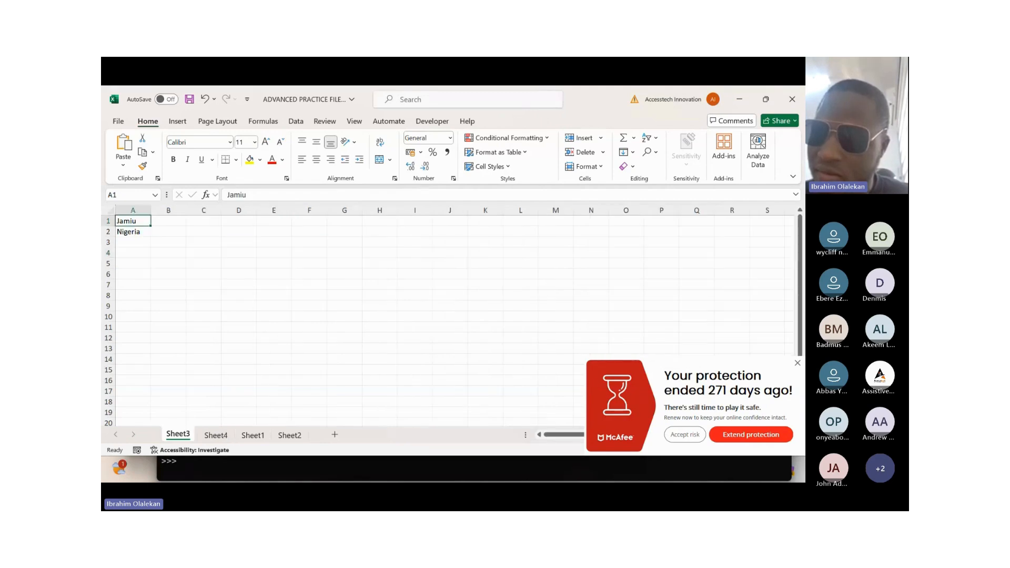
{"action": "key", "text": "ctrl+Page_Down"}
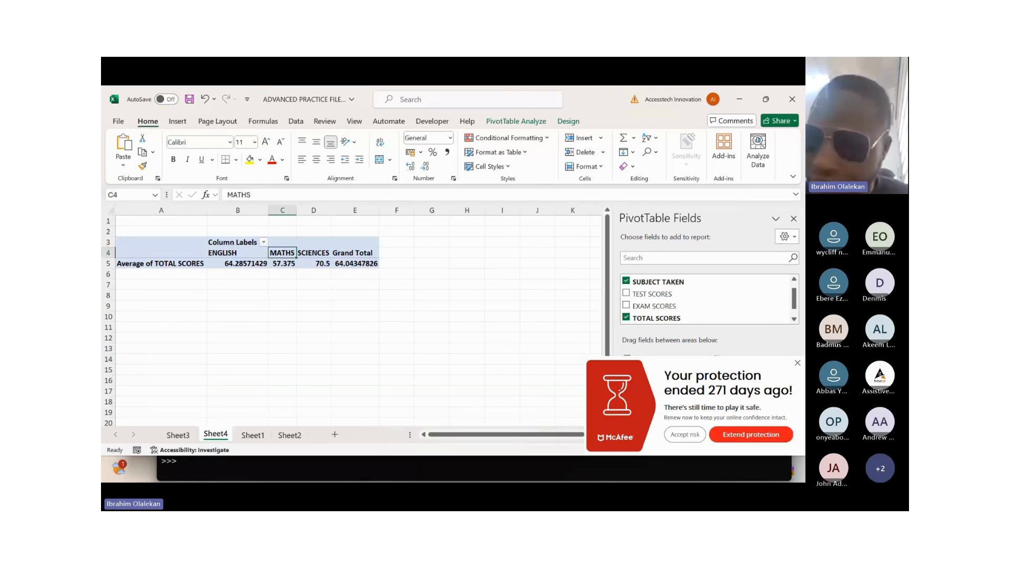
{"action": "key", "text": "ctrl+Page_Down"}
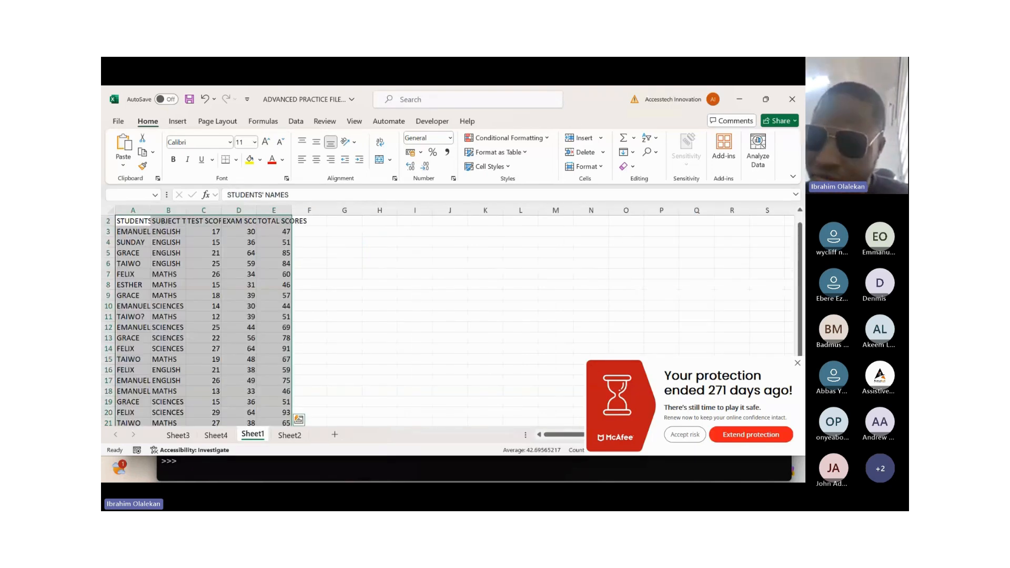
{"action": "key", "text": "ctrl+Home"}
{"action": "key", "text": "Down"}
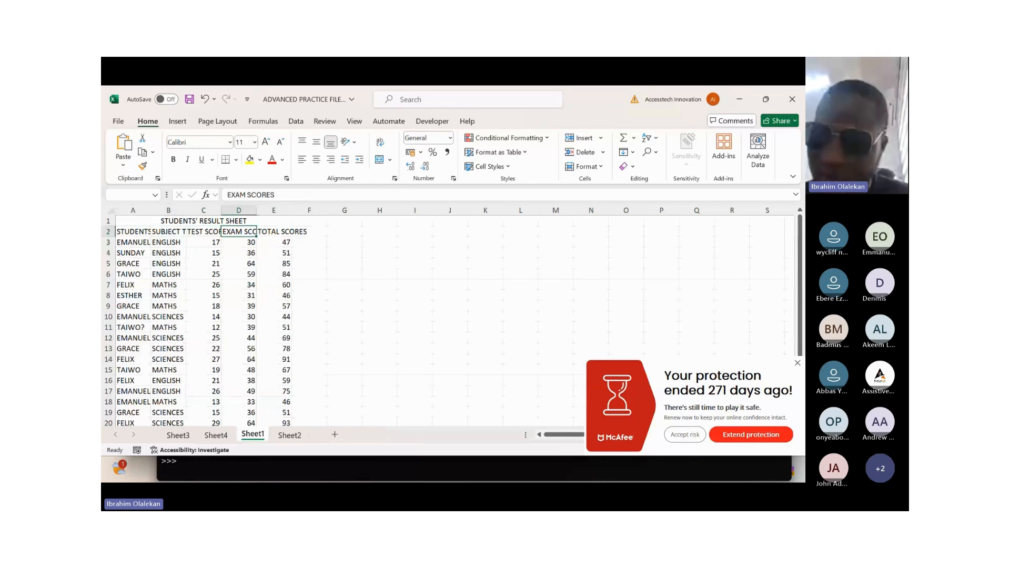
{"action": "key", "text": "Left"}
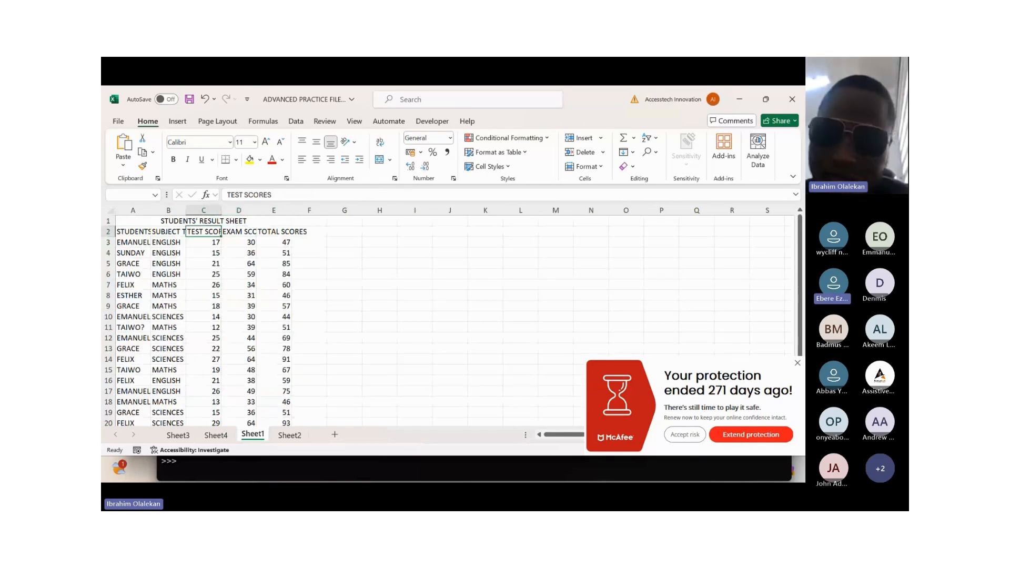
{"action": "key", "text": "Left"}
{"action": "key", "text": "Left"}
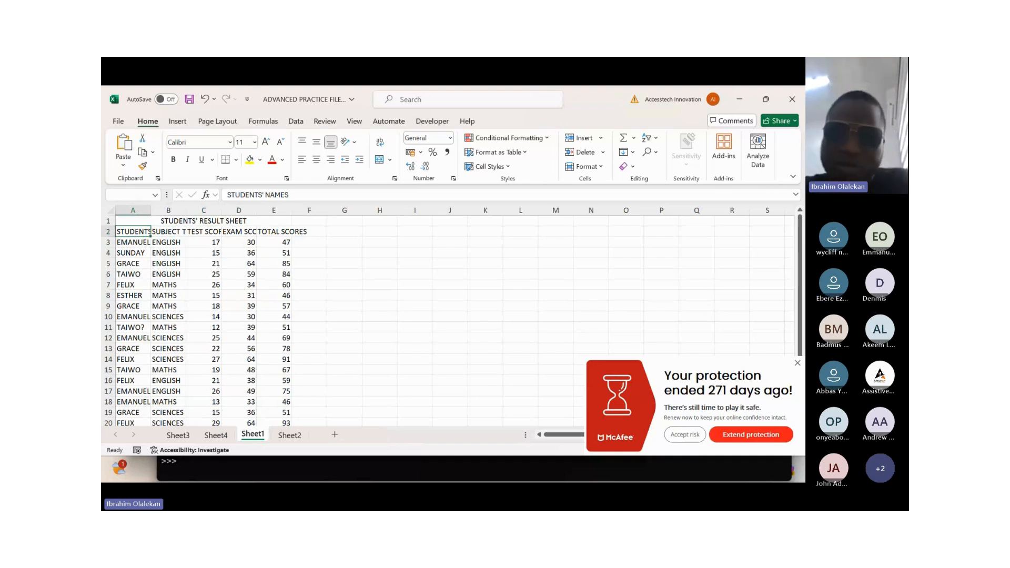